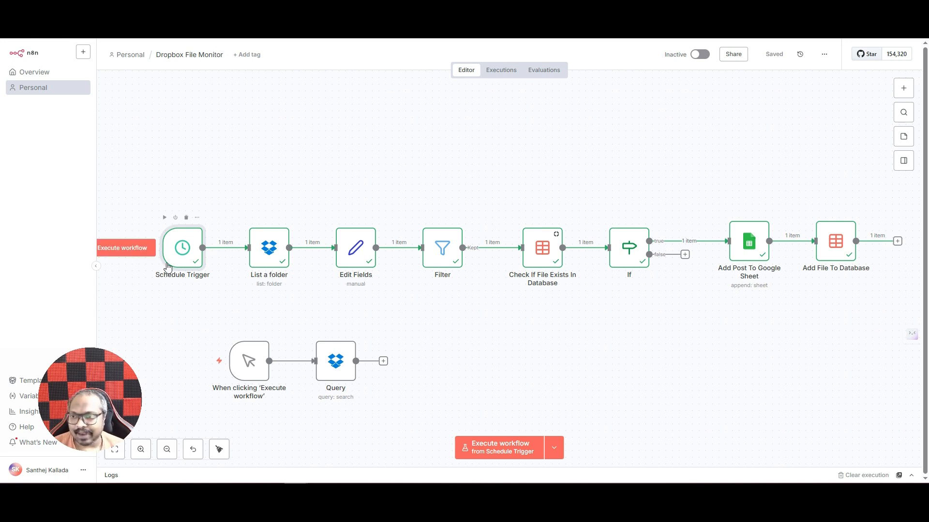
Look over the trigger types that can be added to start the Dropbox File Monitor workflow
mouse_move(255, 372)
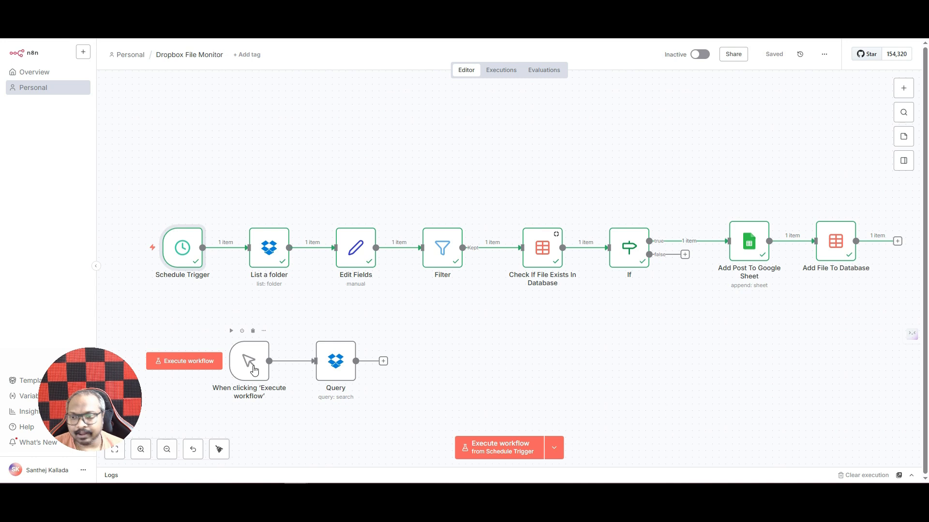
left_click(909, 89)
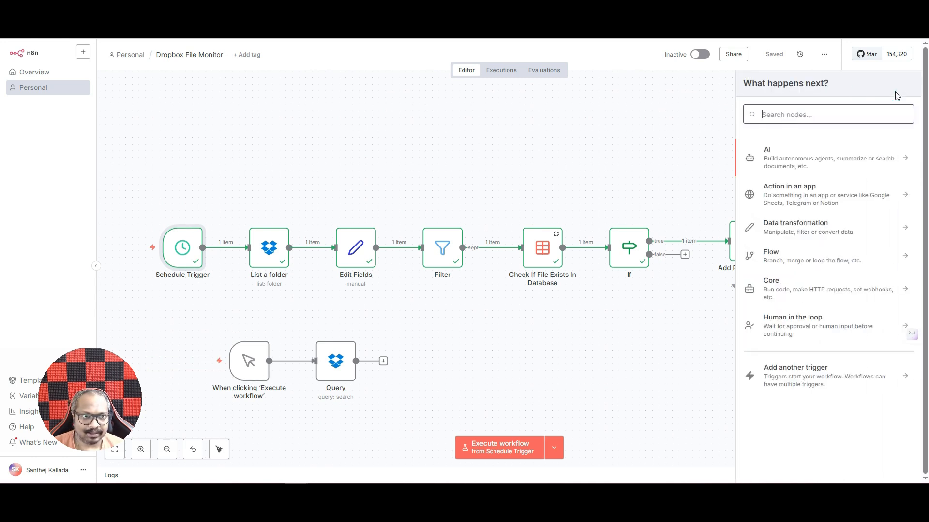
left_click(807, 370)
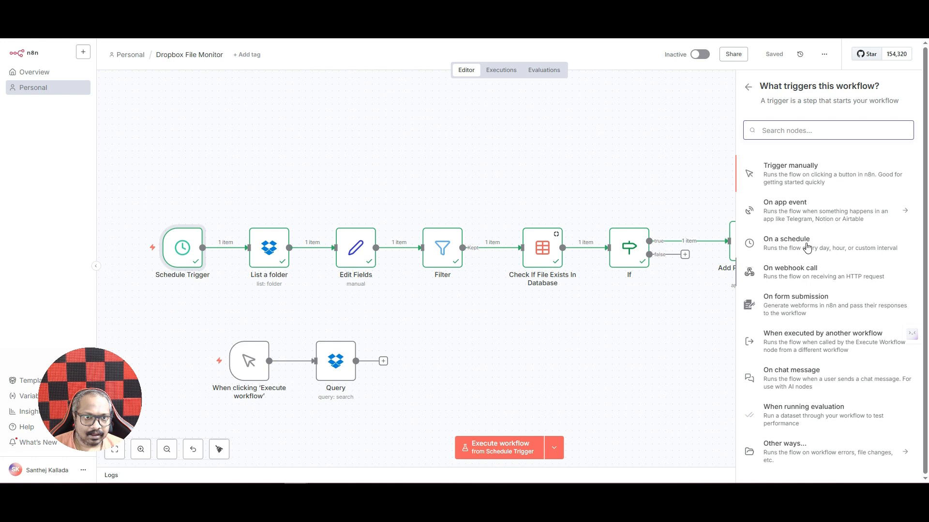
left_click(305, 324)
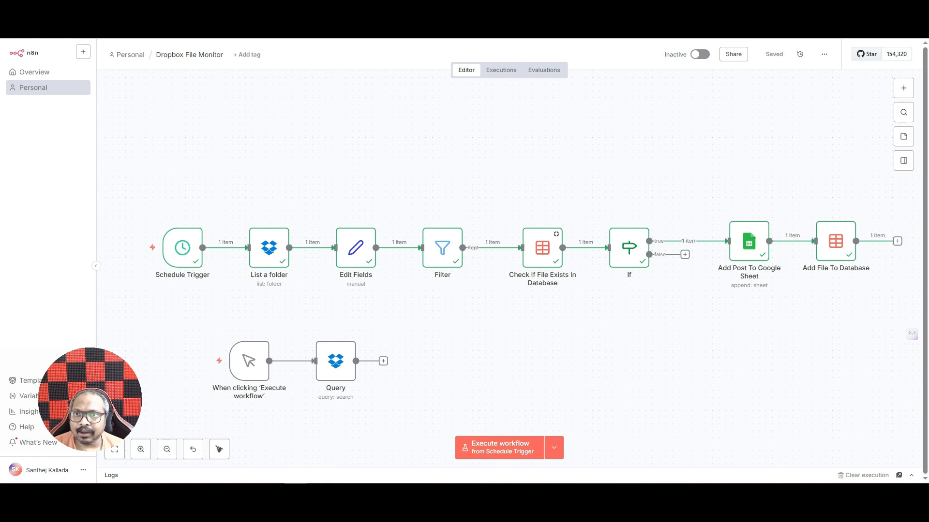
Switch to the N8N Test folder in Dropbox, dismiss the upload status and clear the file selection
left_click(503, 10)
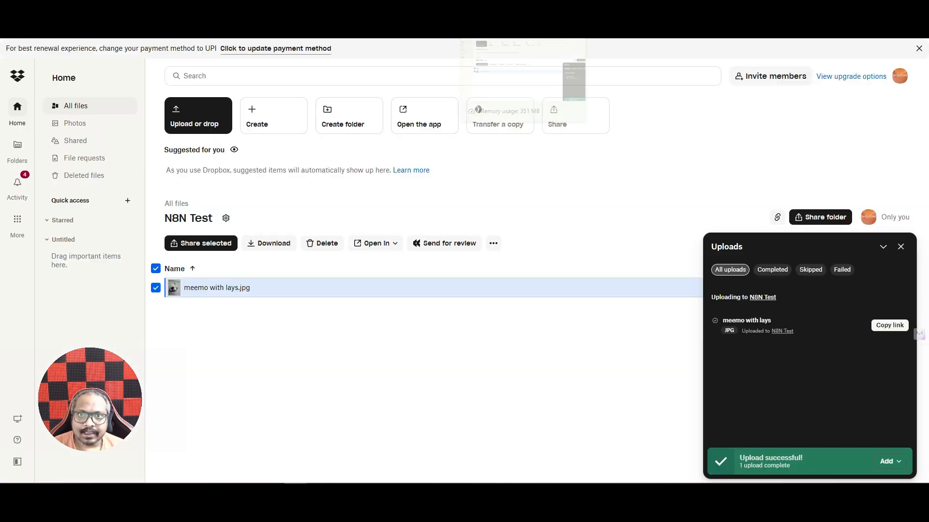
left_click(401, 359)
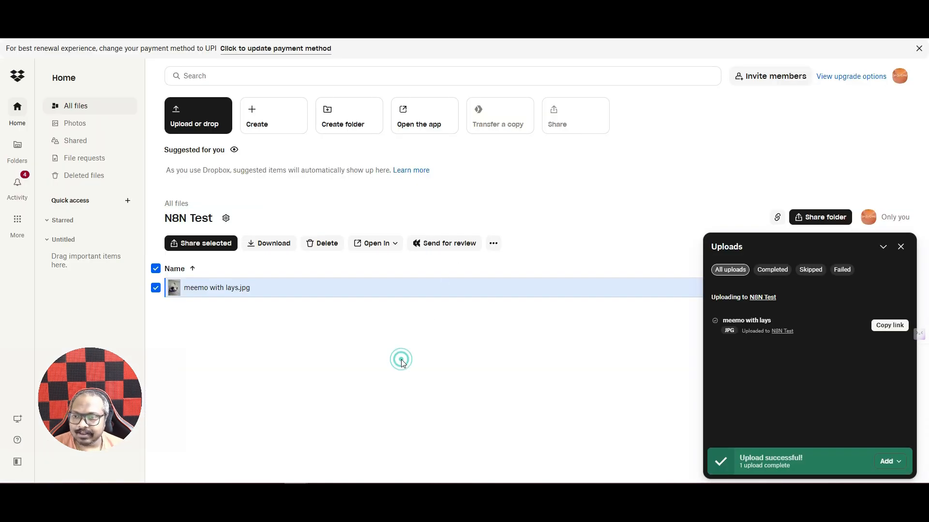
left_click(901, 248)
left_click(221, 305)
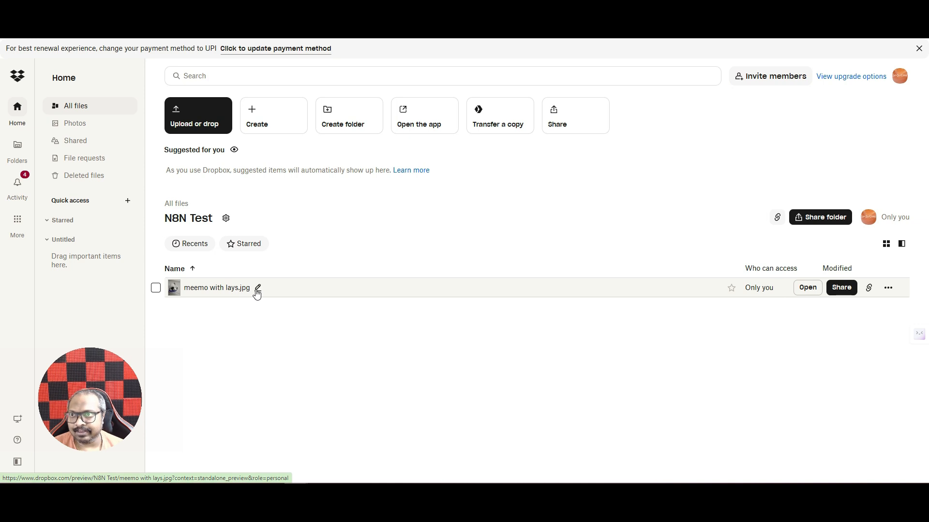
Switch to the Dropbox Sync spreadsheet in Google Sheets and reload it to check its rows
key("ctrl+Tab")
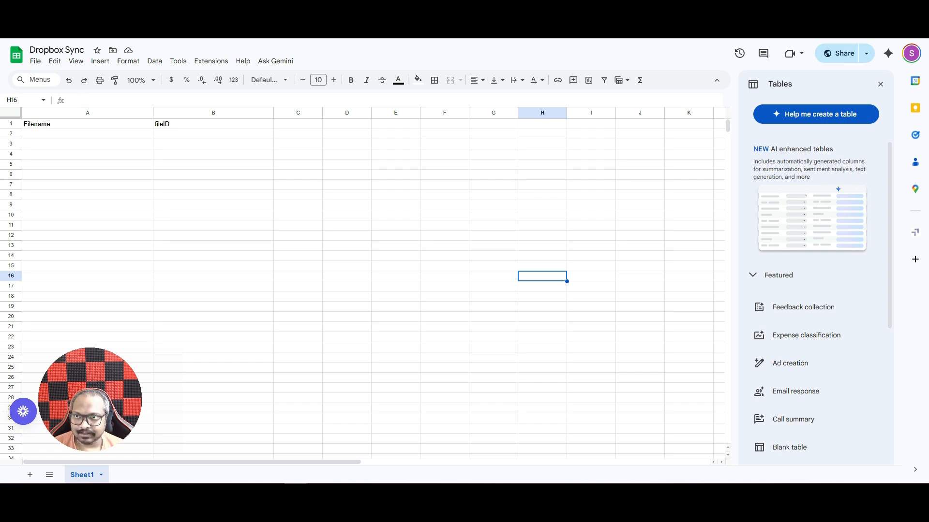
key("F5")
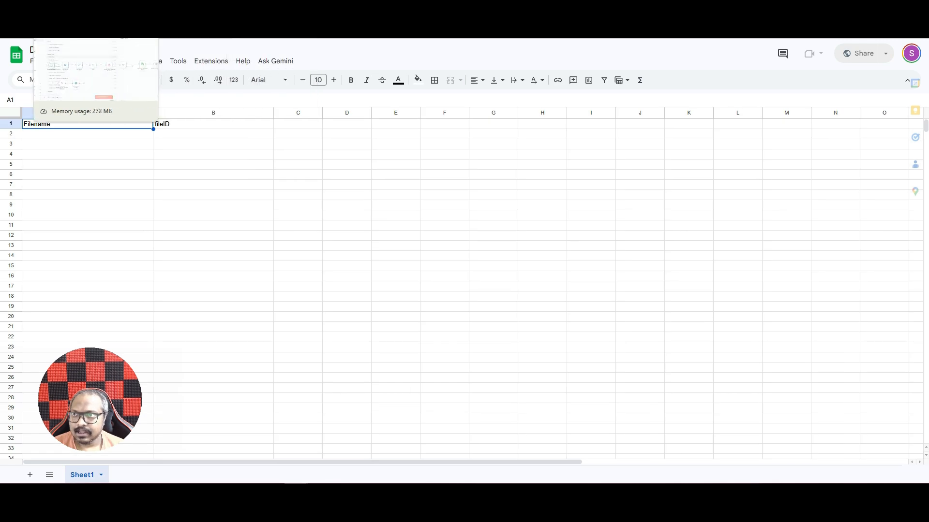
Switch to the Dropbox Files data table in n8n, reload it and delete the "meemo with lays" row
left_click(150, 10)
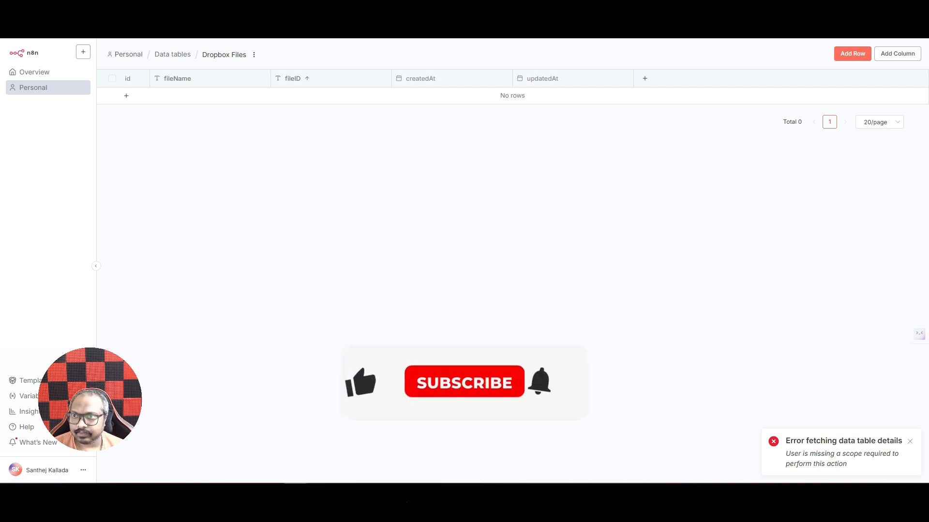
key("F5")
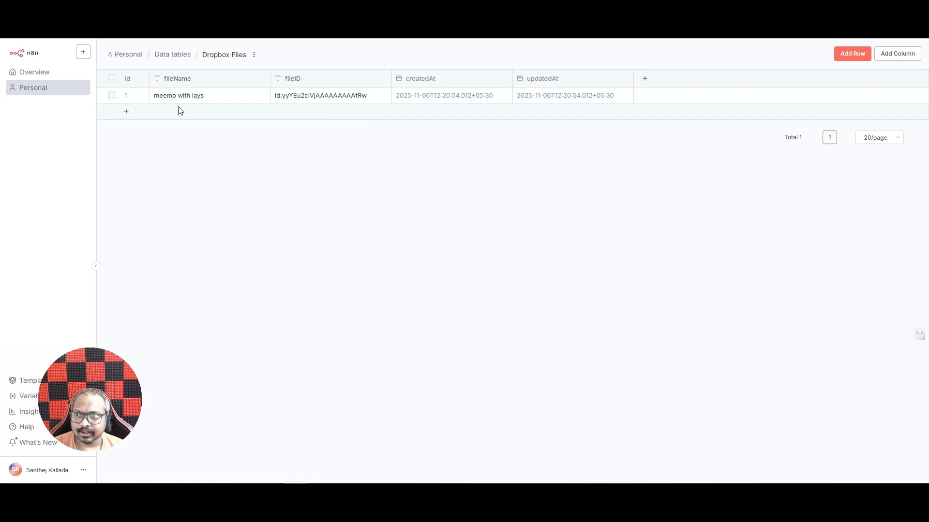
left_click(112, 96)
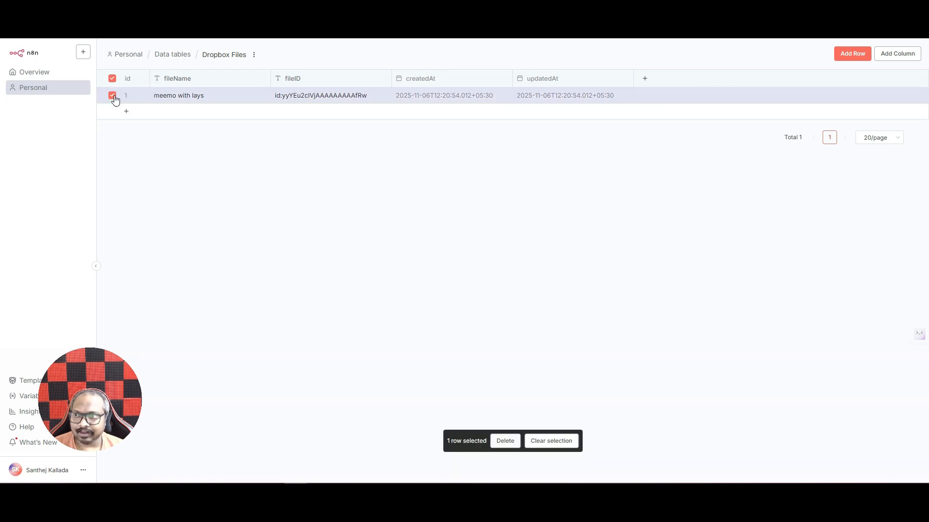
left_click(517, 441)
left_click(543, 282)
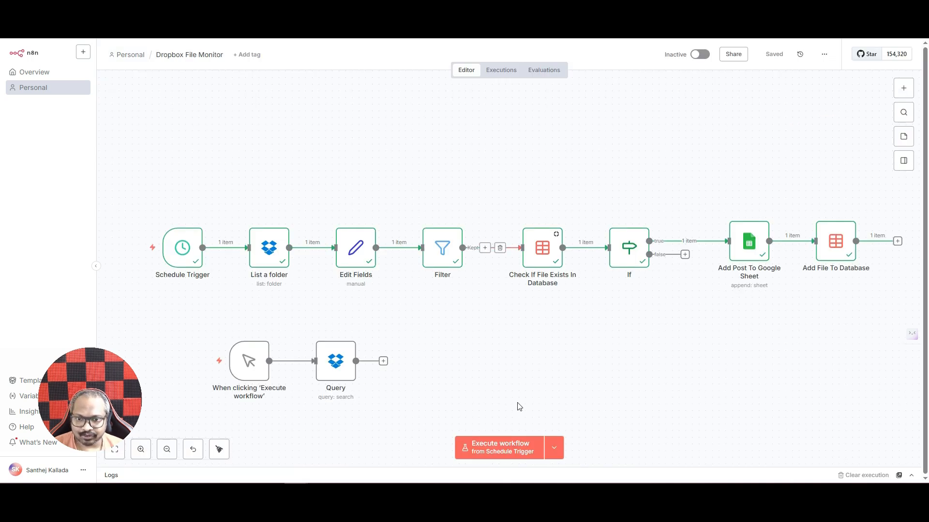
Execute the workflow from the Schedule Trigger, and check the Dropbox Sync sheet and the reloaded Dropbox Files data table for the new entry
left_click(509, 449)
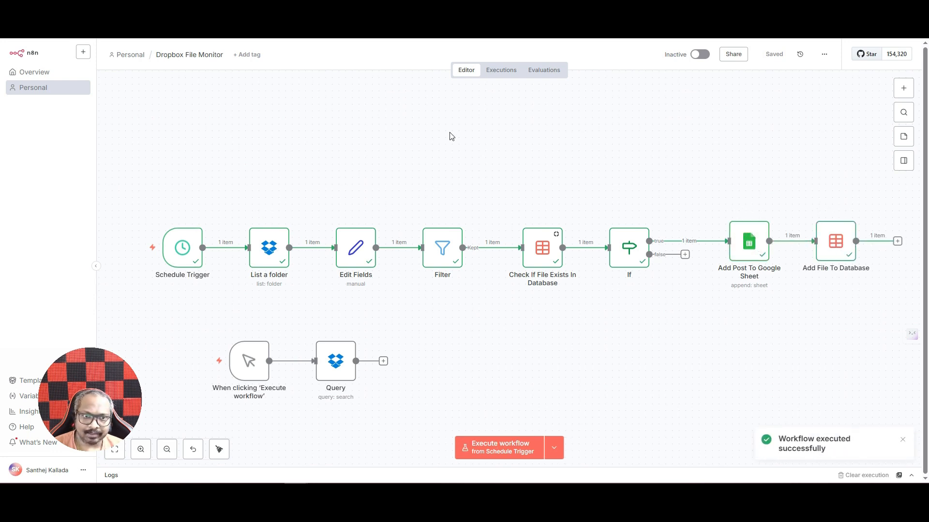
key("ctrl+Tab")
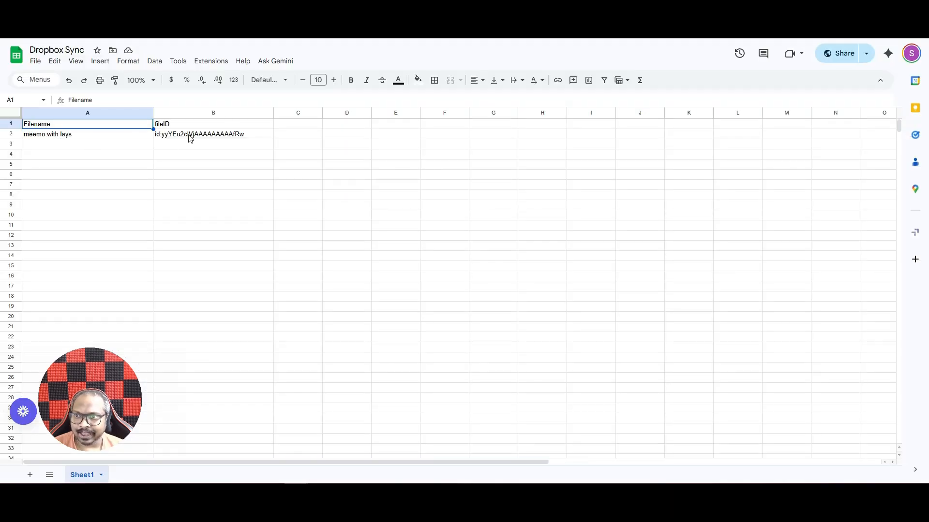
key("ctrl+Tab")
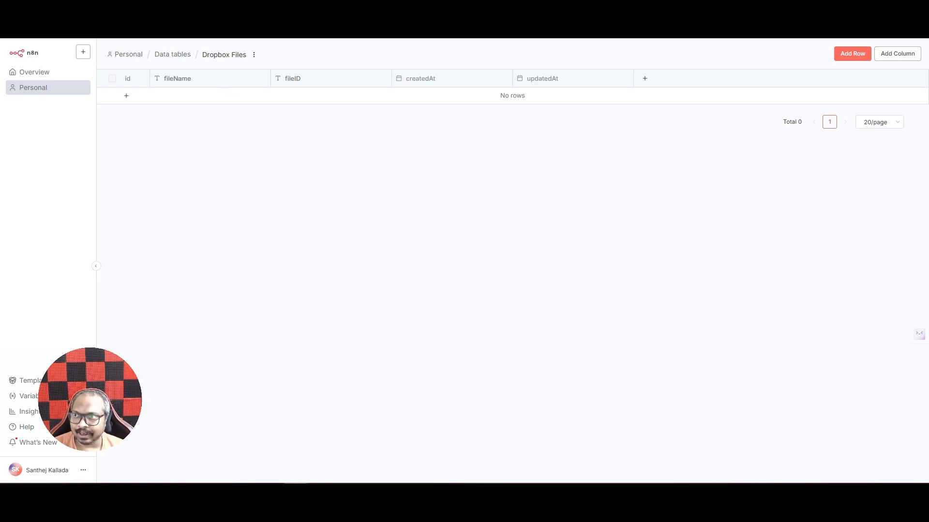
key("F5")
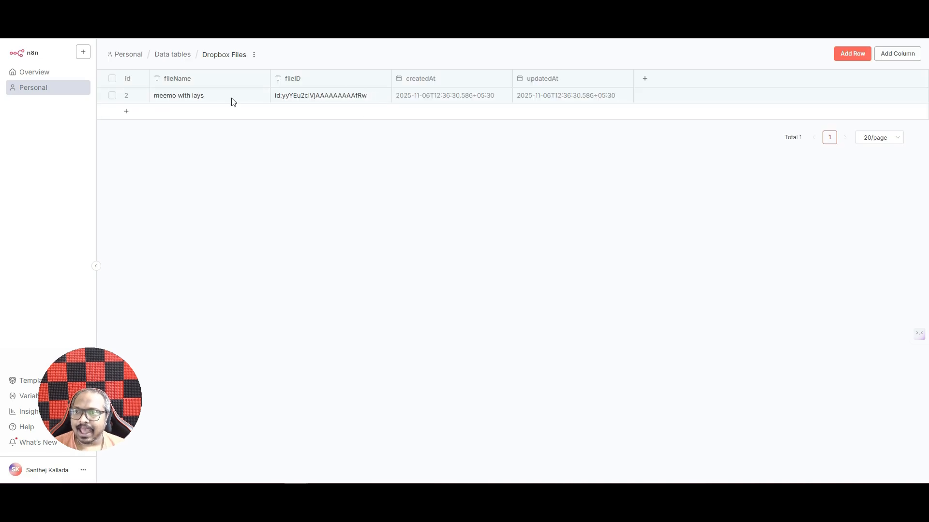
Return to the Dropbox File Monitor workflow and search the nodes for "drop" to examine the available Dropbox actions
left_click(237, 20)
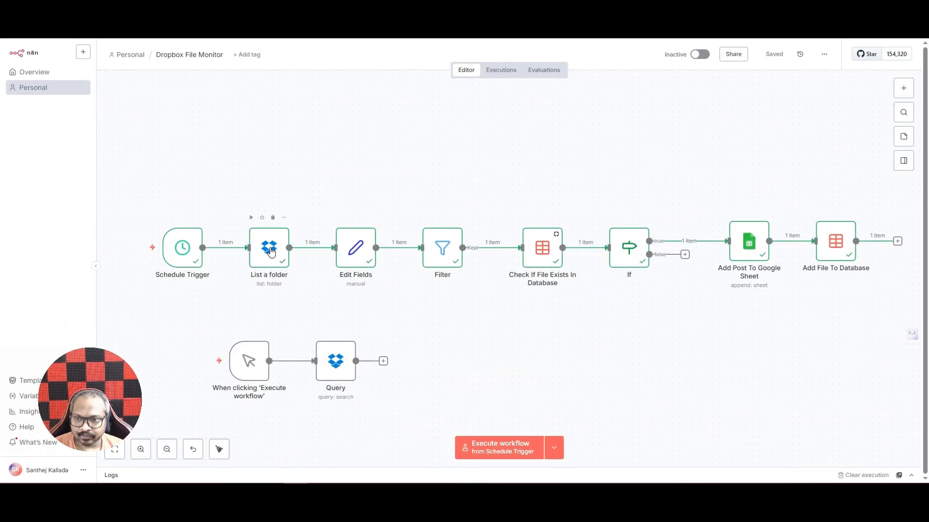
left_click(904, 87)
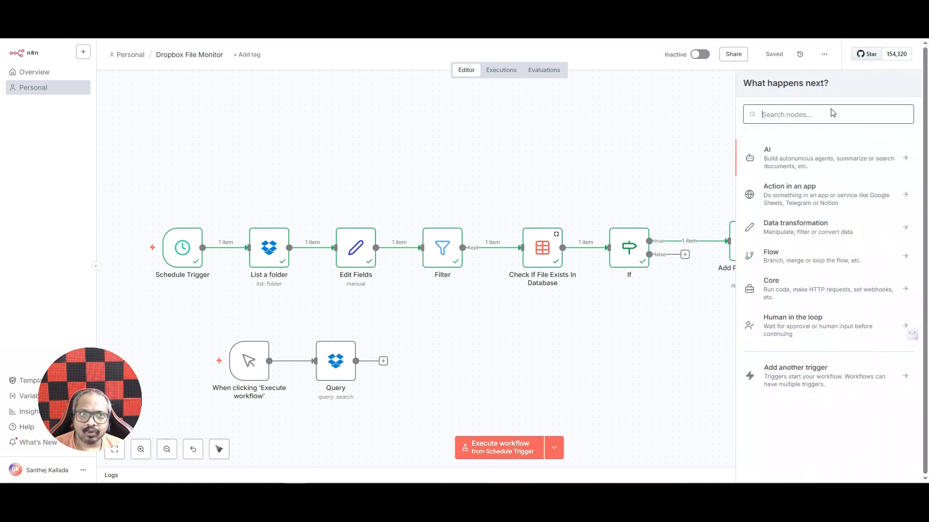
type("drop")
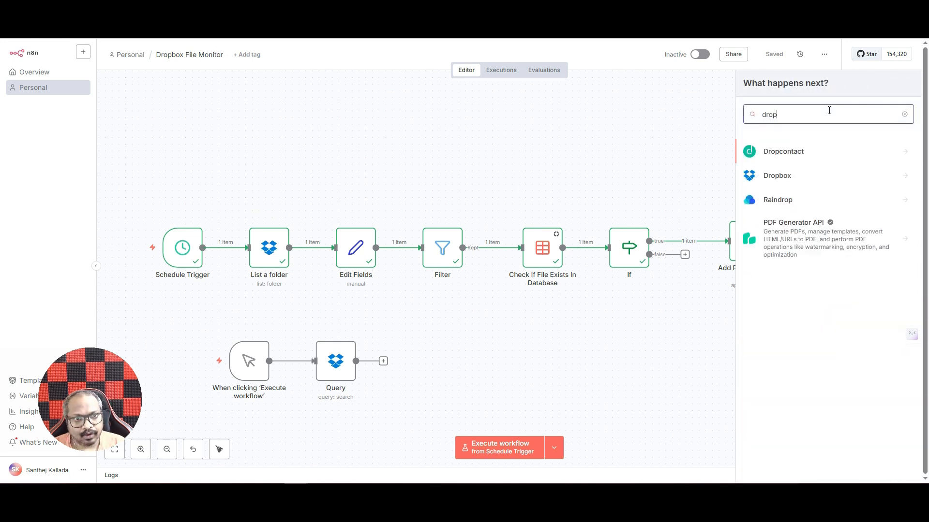
left_click(789, 174)
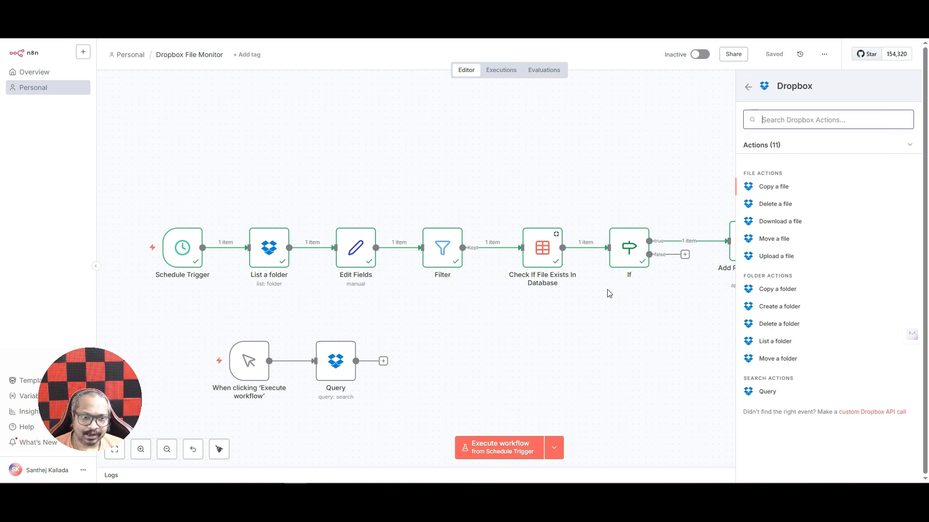
Start a new Dropbox credential from the List a folder node, view the OAuth2 fields, and set it to connect using Access Token
double_click(269, 247)
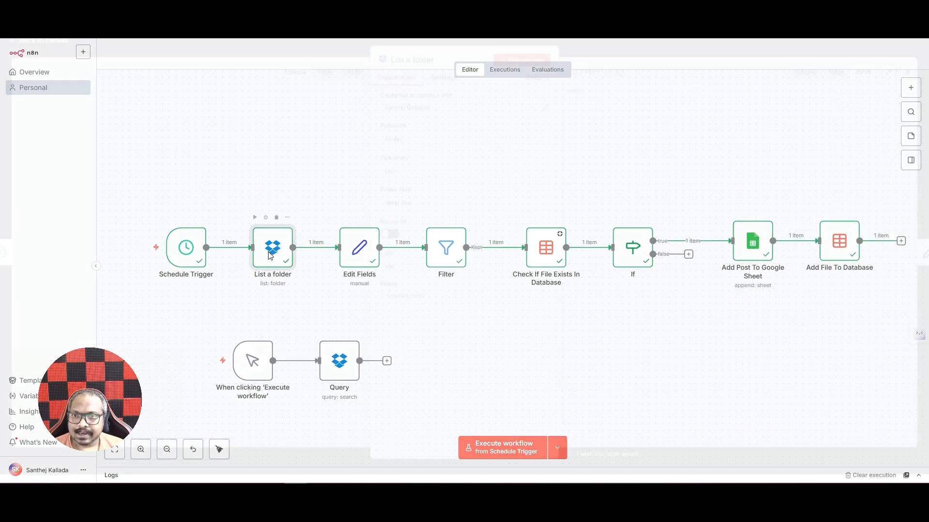
left_click(447, 115)
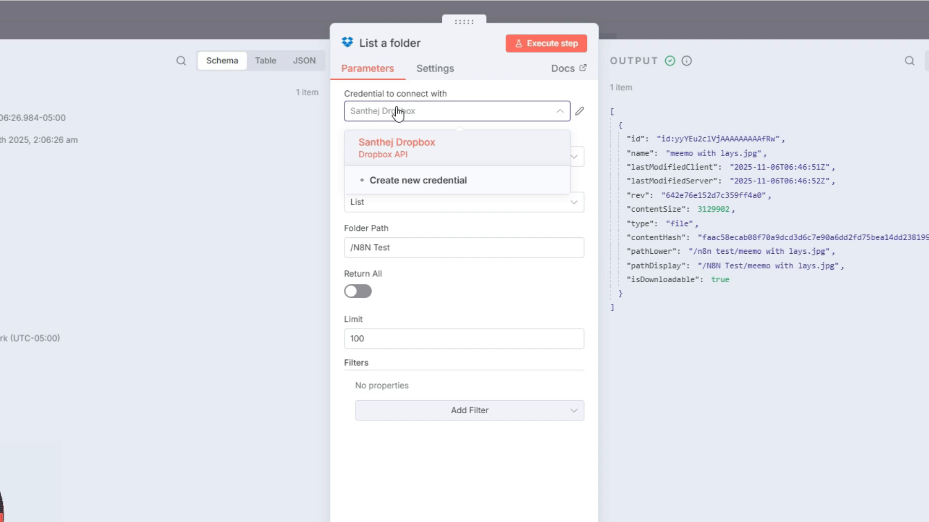
left_click(466, 178)
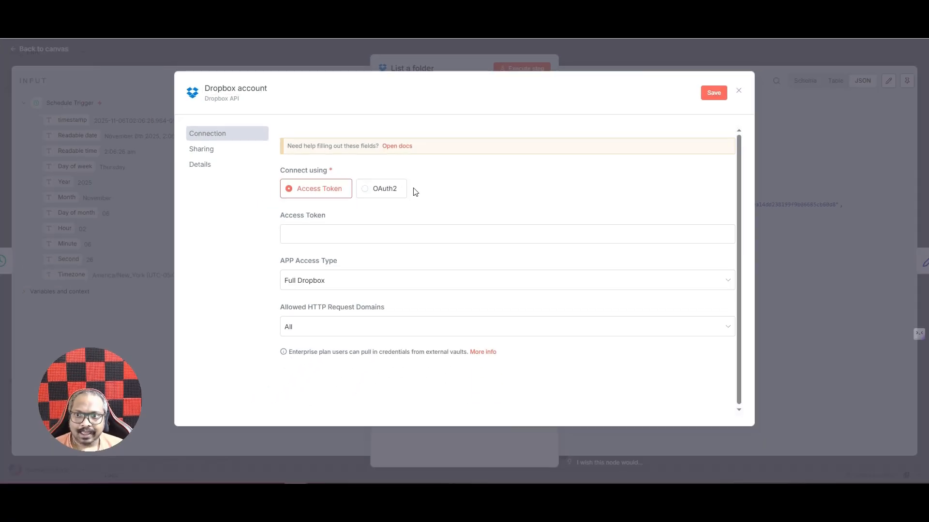
left_click(379, 191)
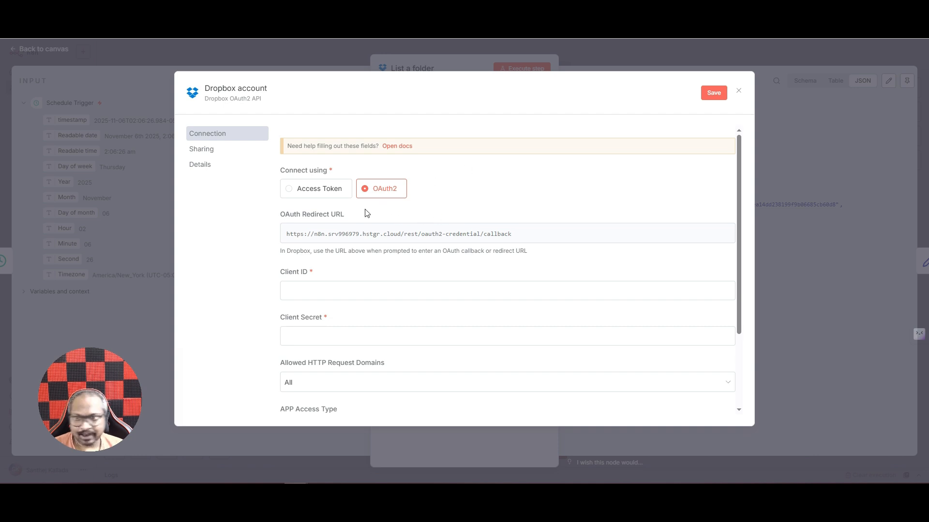
left_click(338, 196)
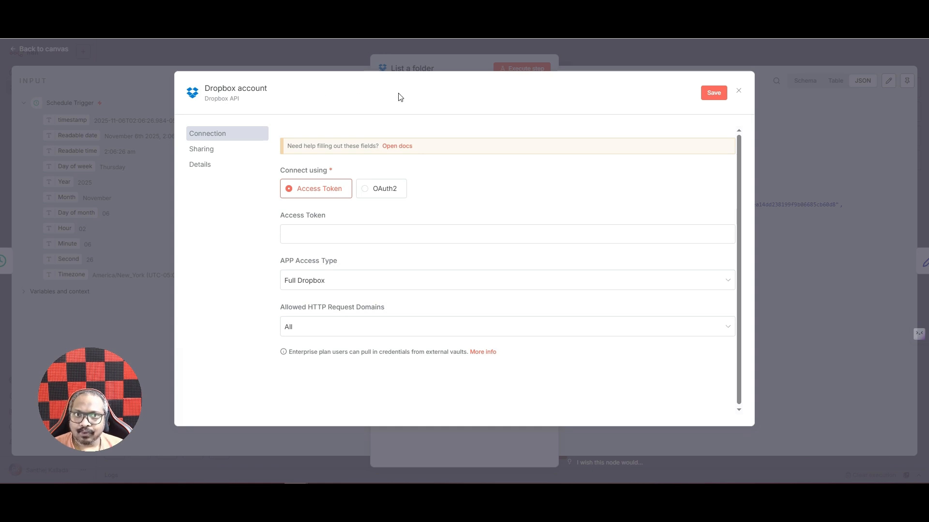
Open the n8n docs for Dropbox credentials and open the App Console linked in the access token instructions in a new tab
left_click(400, 146)
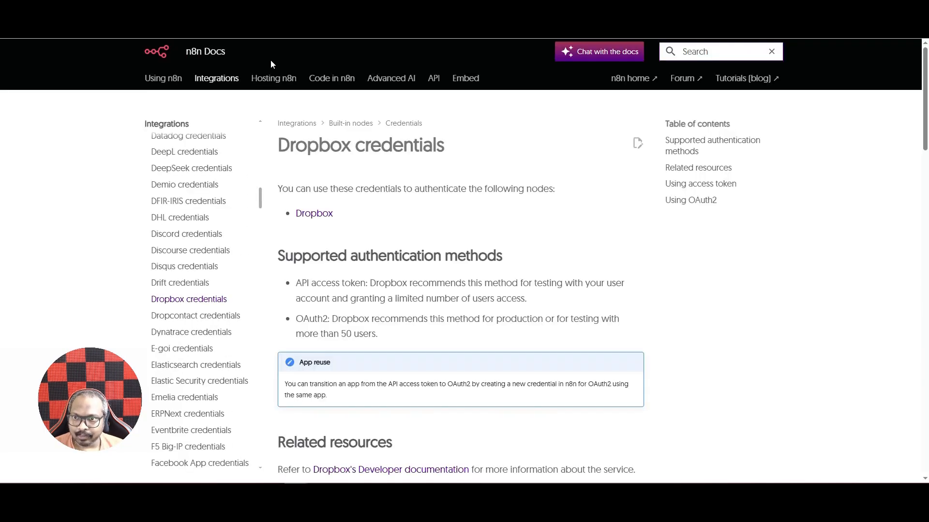
scroll(400, 213, "down", 7)
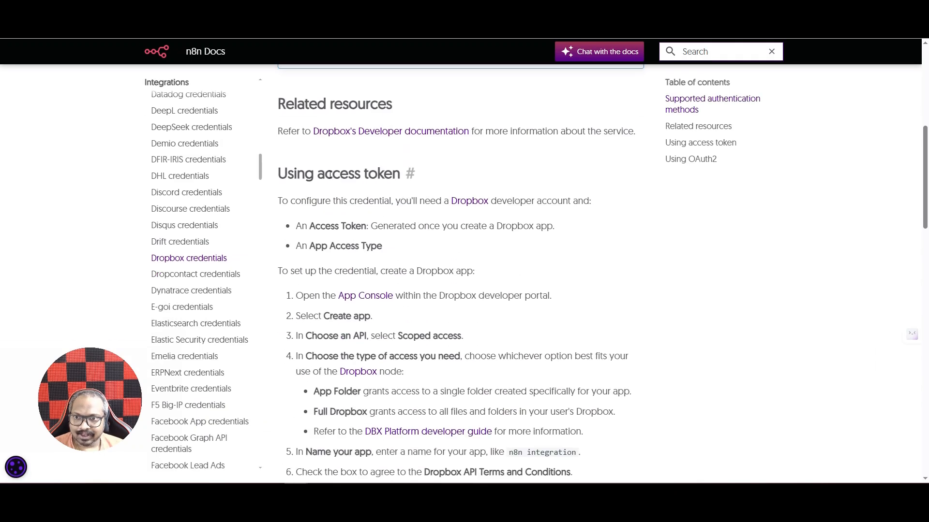
scroll(344, 221, "down", 3)
scroll(354, 242, "up", 2)
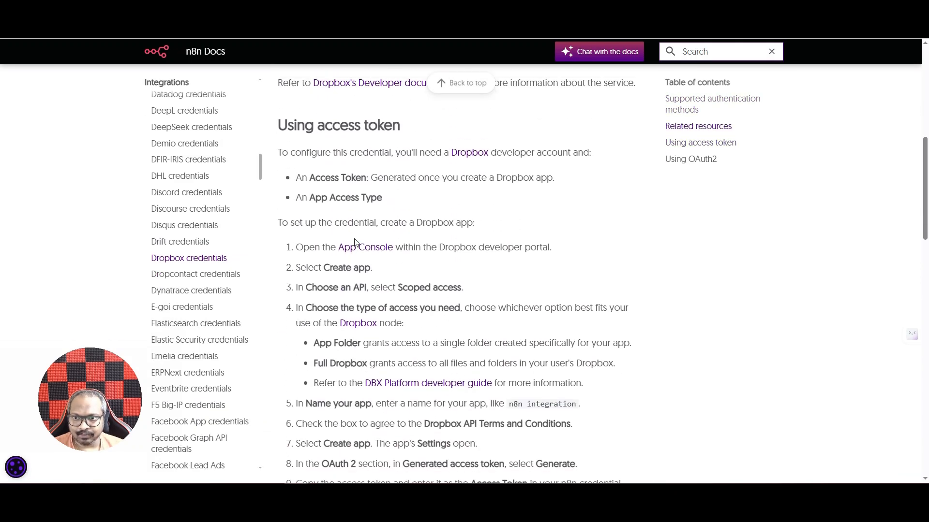
right_click(352, 249)
left_click(370, 261)
key("ctrl+Tab")
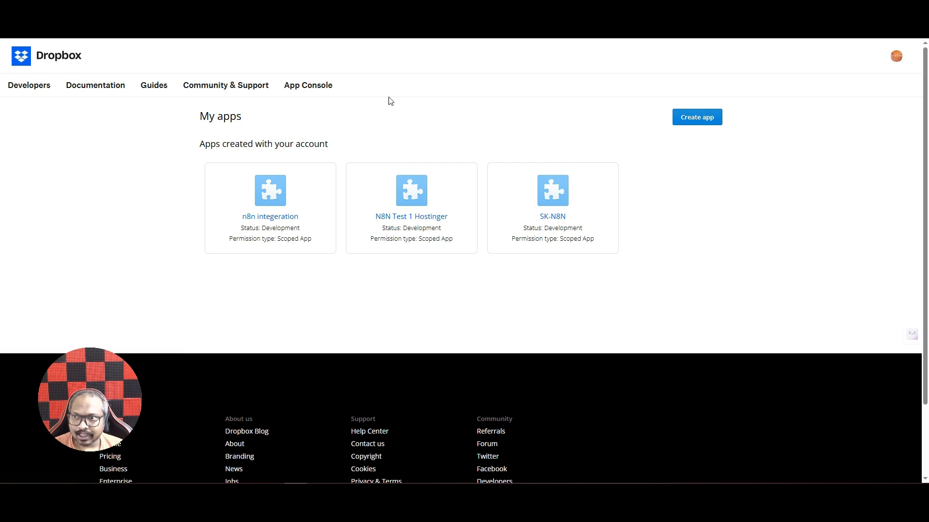
Try to set up a new Dropbox app with Scoped access and the Full Dropbox access type
left_click(707, 121)
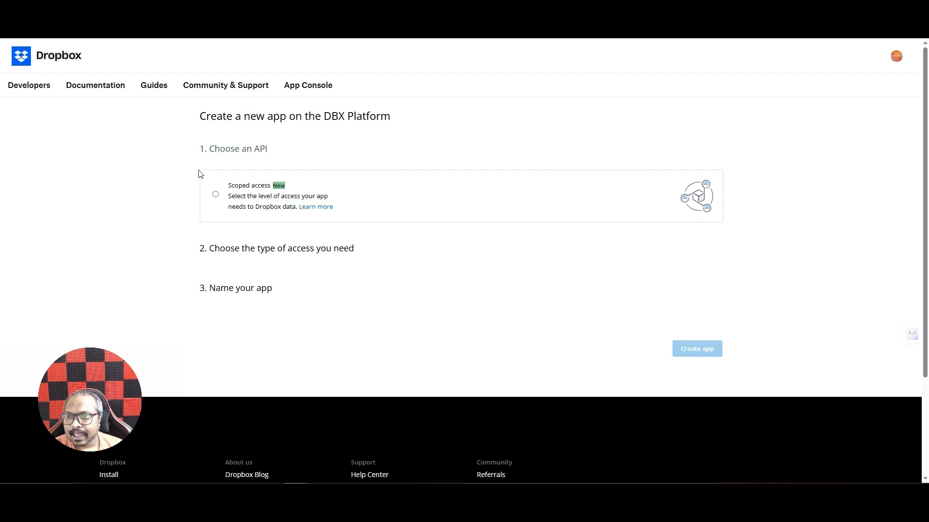
left_click(226, 194)
left_click(239, 331)
scroll(365, 261, "down", 2)
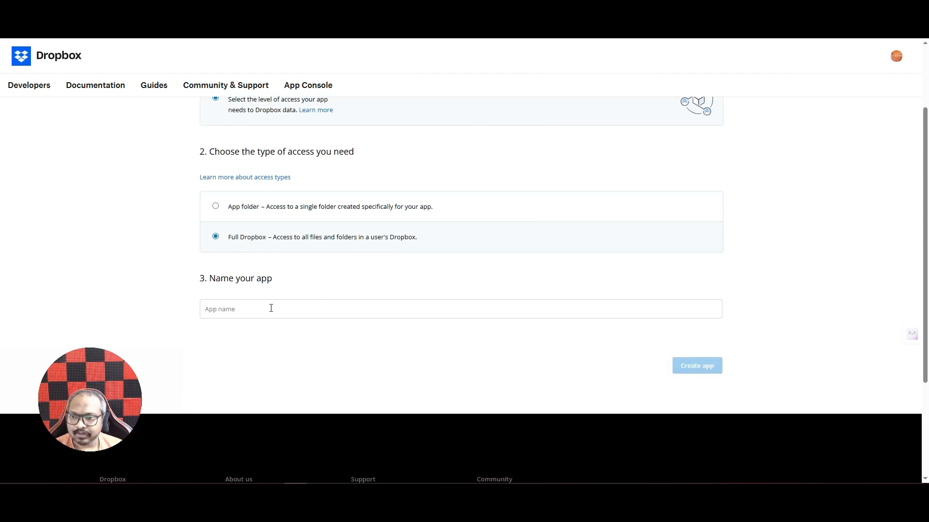
left_click(263, 309)
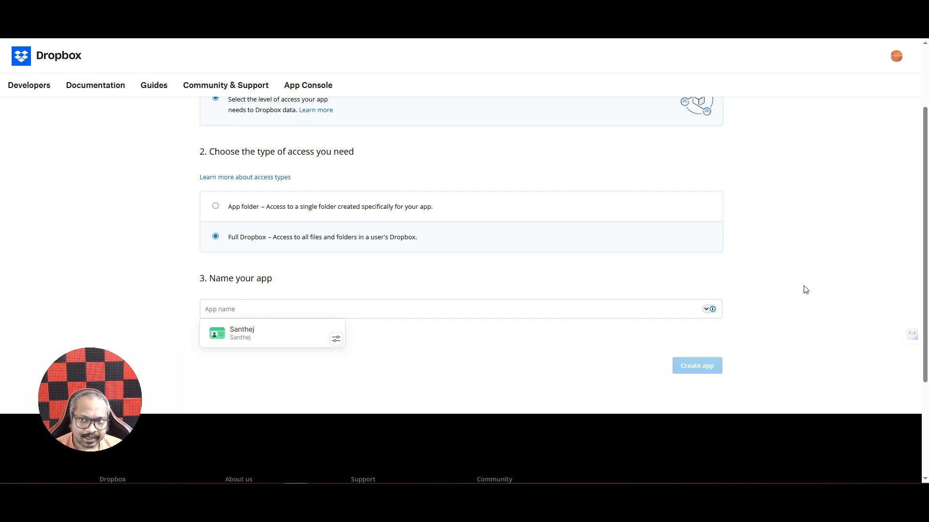
Go back to the list of apps and open the settings of the existing N8N Test 1 Hostinger app
scroll(702, 242, "up", 2)
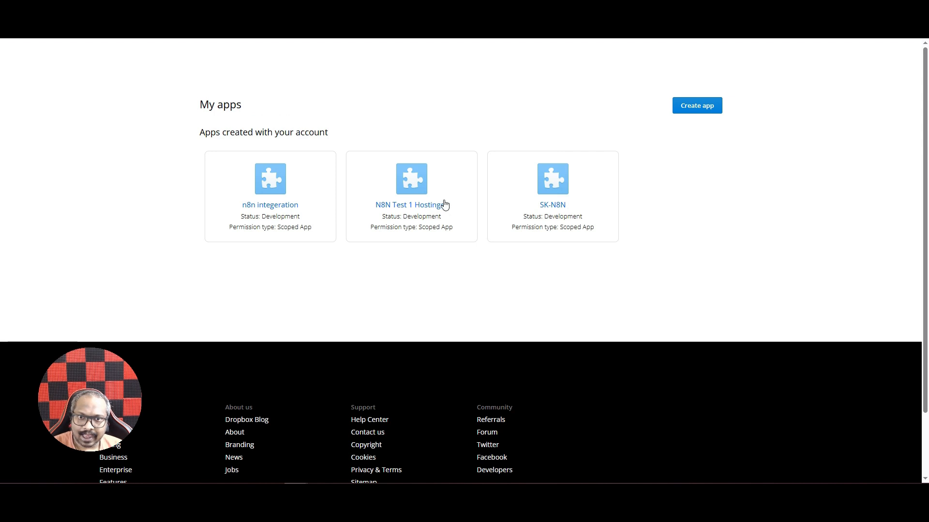
left_click(430, 217)
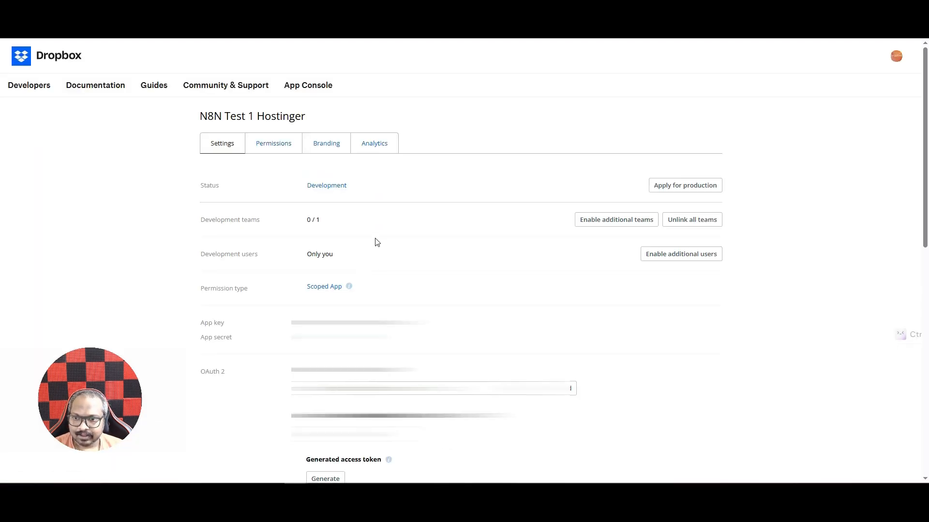
Review the N8N Test 1 Hostinger app's permission scopes for account info, files and folders, collaboration and team data
left_click(274, 144)
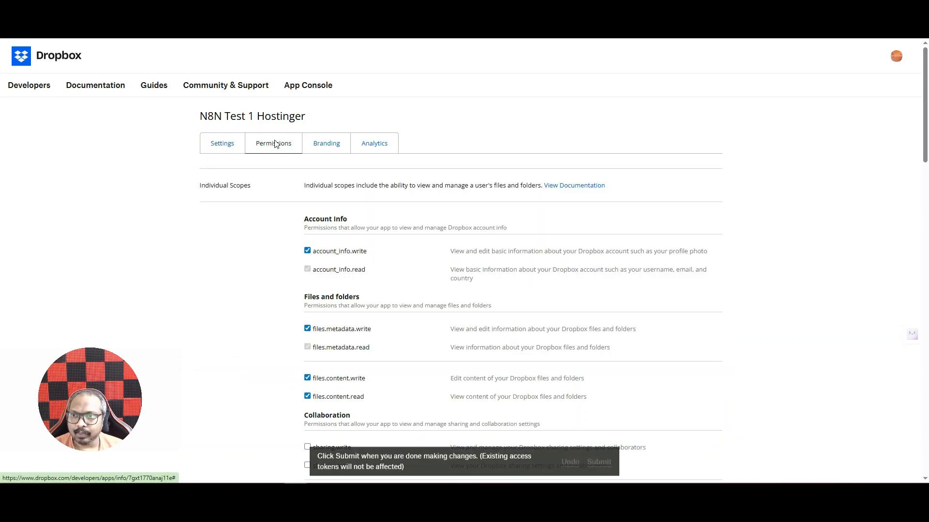
scroll(532, 218, "down", 3)
scroll(454, 219, "up", 3)
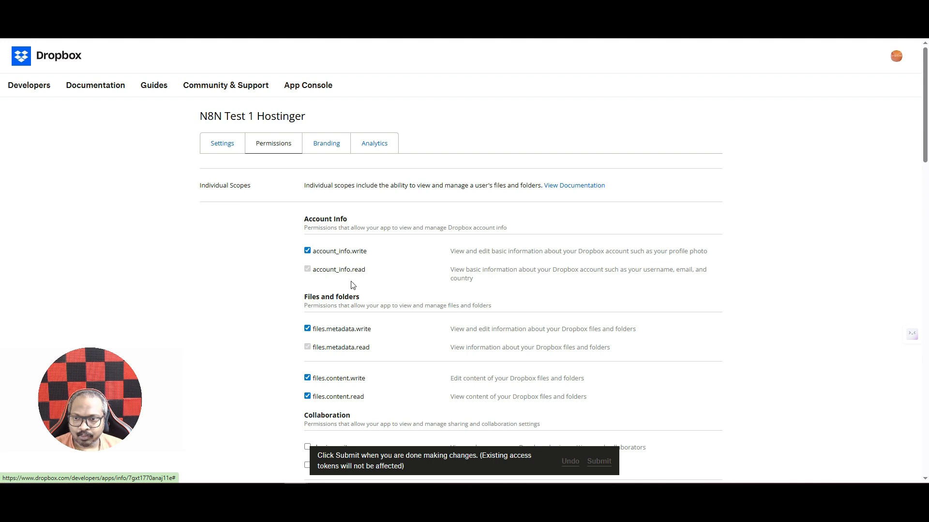
scroll(390, 328, "down", 2)
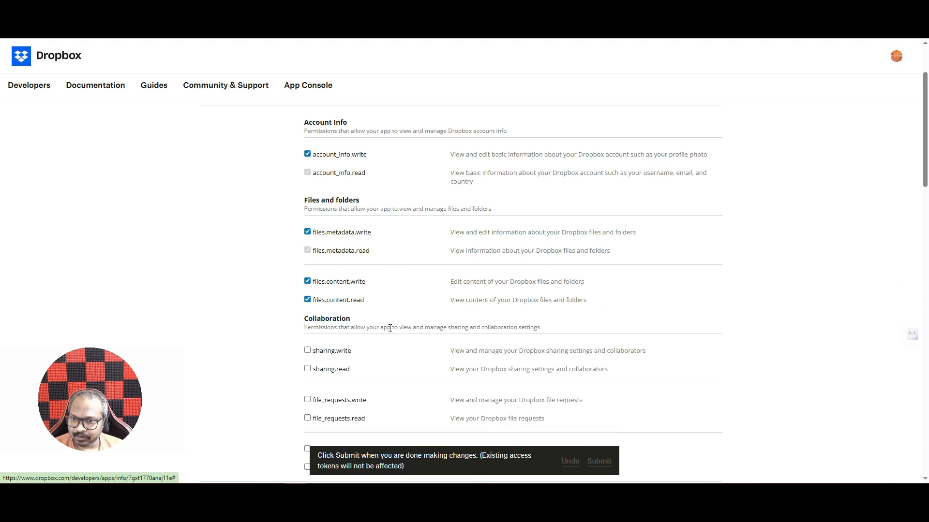
scroll(383, 300, "down", 15)
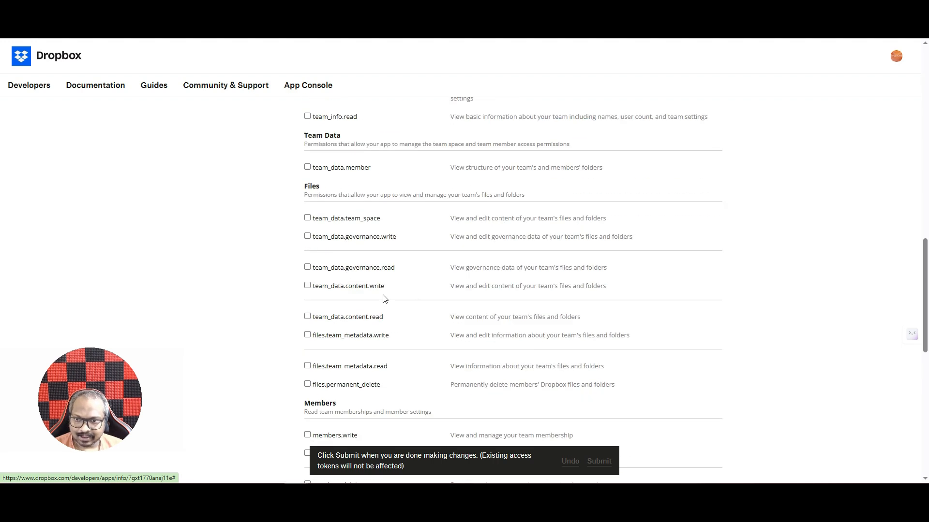
scroll(384, 299, "down", 1)
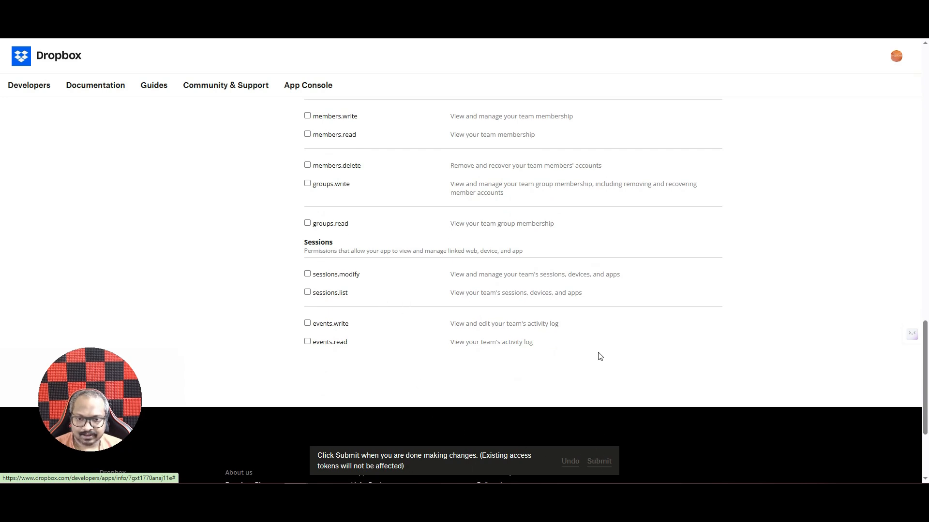
scroll(580, 339, "up", 18)
Return to the app's settings and locate the option for generating an access token under OAuth 2
left_click(239, 150)
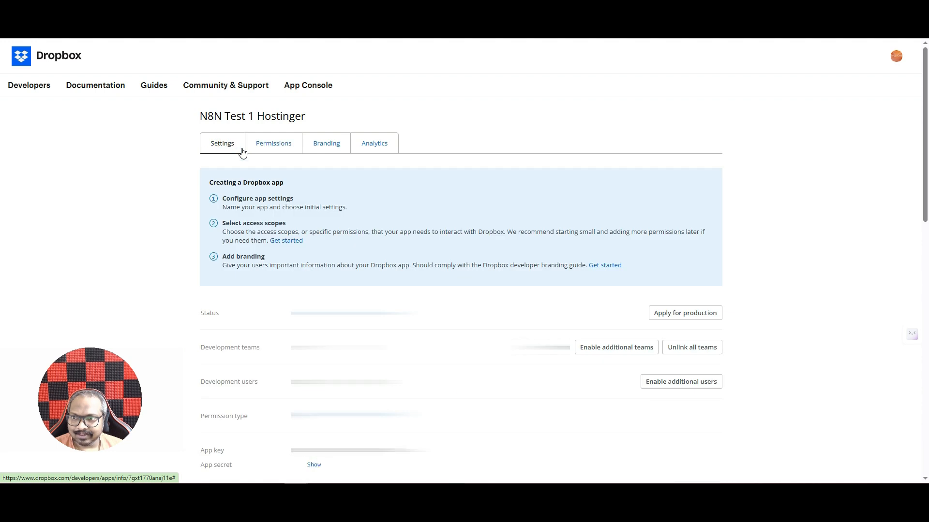
scroll(404, 242, "down", 6)
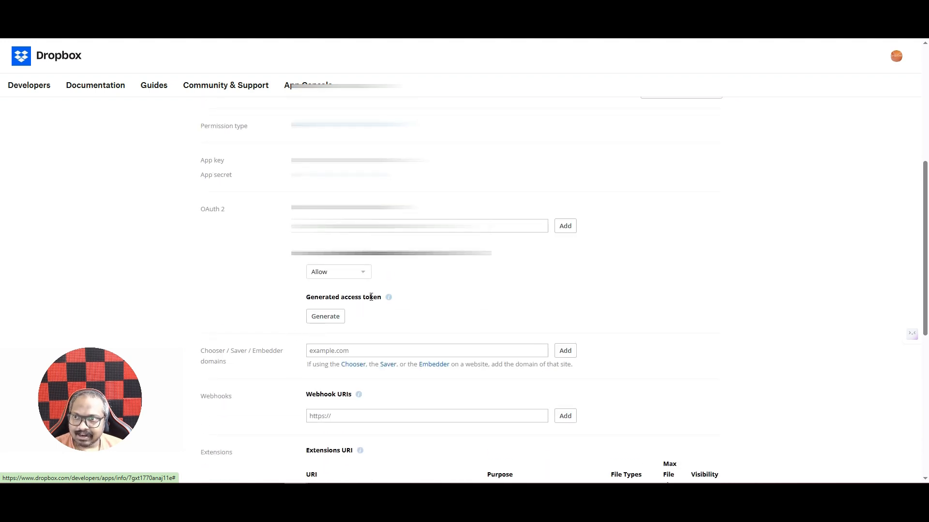
mouse_move(388, 296)
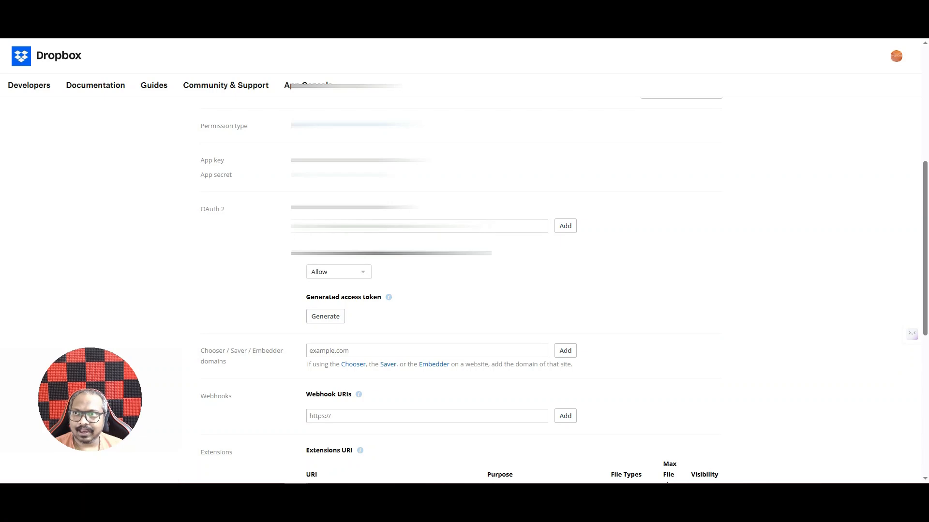
Switch back to n8n, close the unsaved Dropbox account credential and return from the List a folder node to the canvas
key("ctrl+Tab")
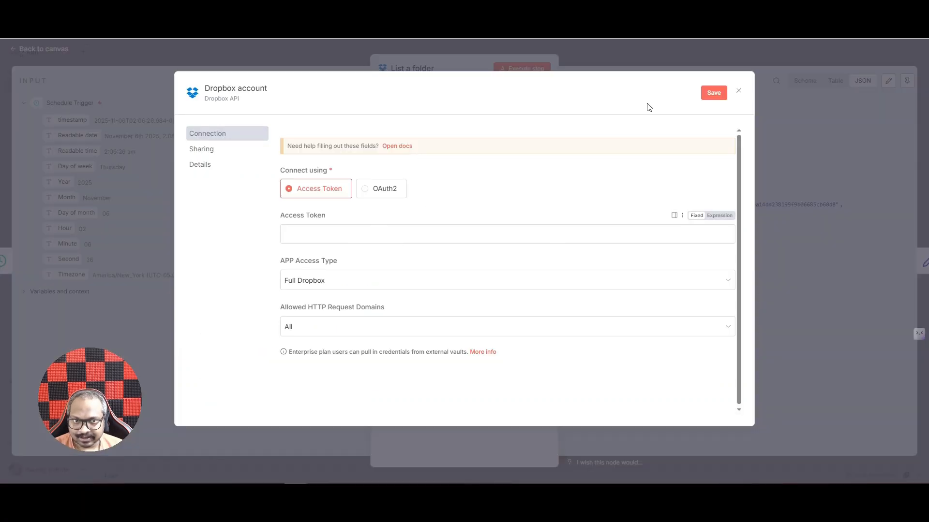
left_click(424, 63)
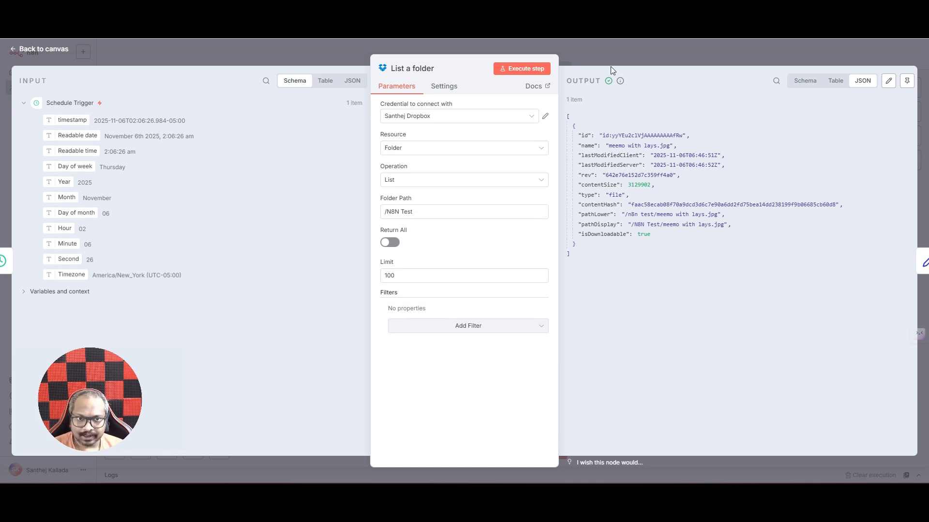
left_click(643, 56)
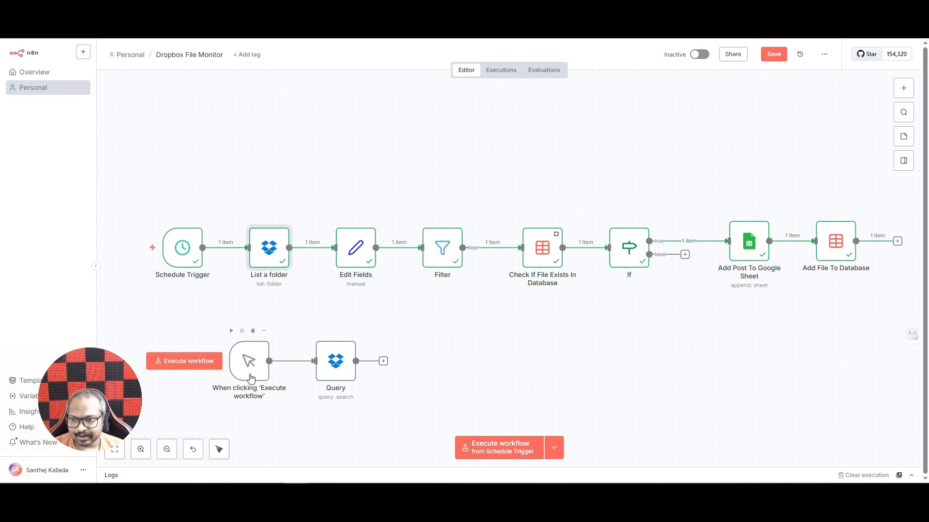
Look through the trigger types available for adding another trigger to the workflow, without adding one
left_click(903, 88)
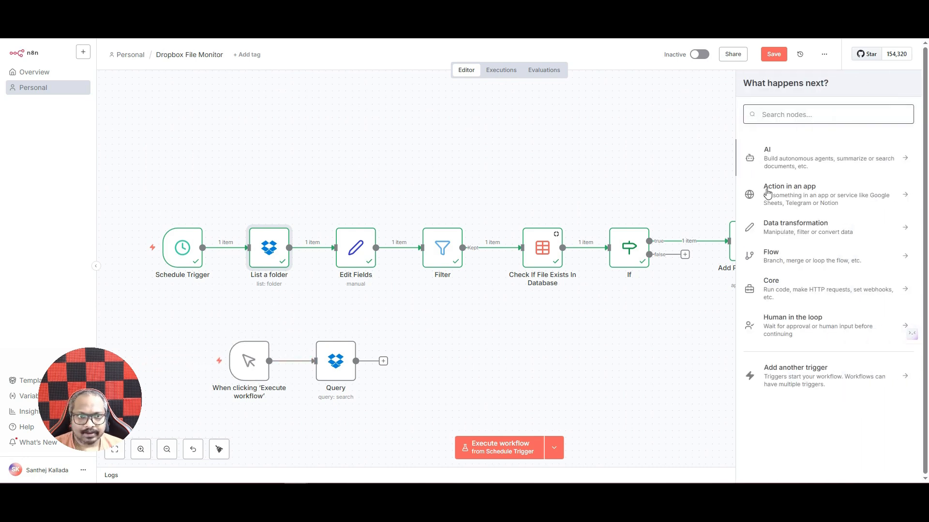
left_click(793, 369)
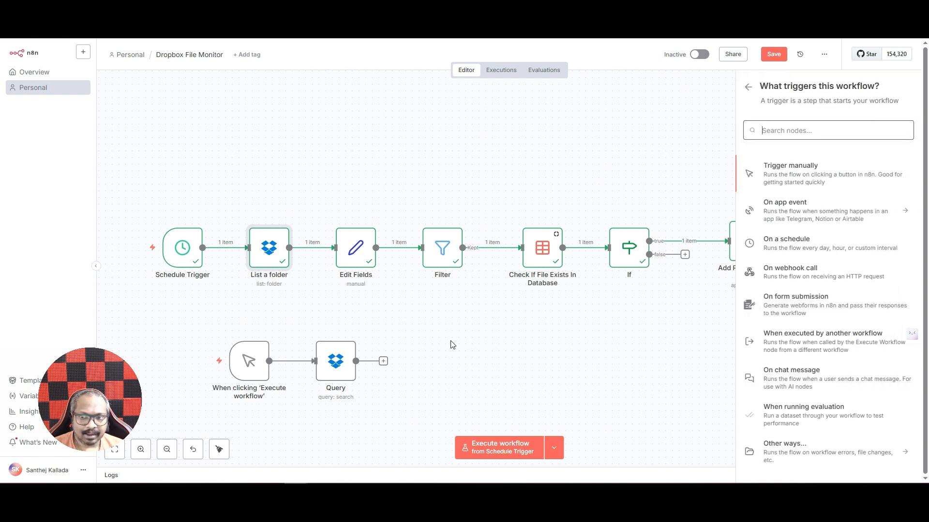
left_click(559, 330)
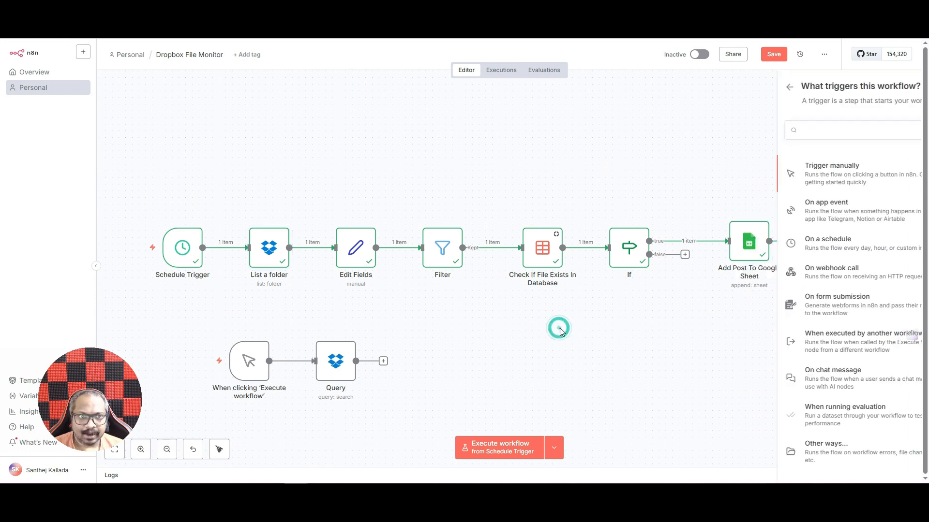
Search the node library for "drop" and view the available Dropbox actions, without adding one
left_click(898, 86)
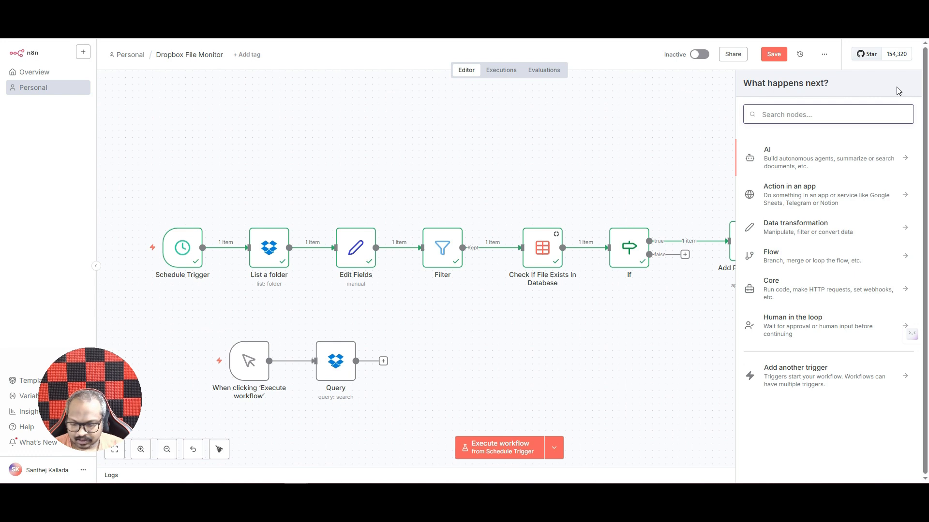
type("drop")
left_click(814, 178)
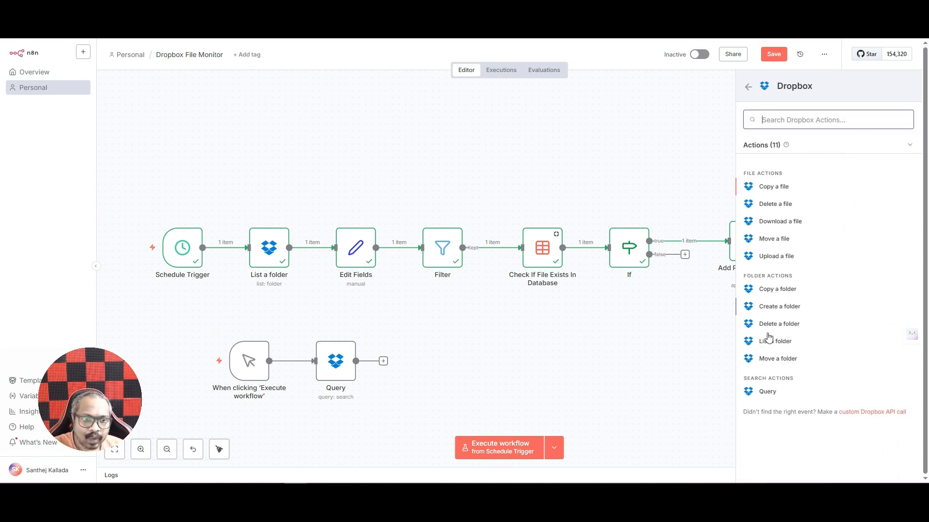
left_click(410, 350)
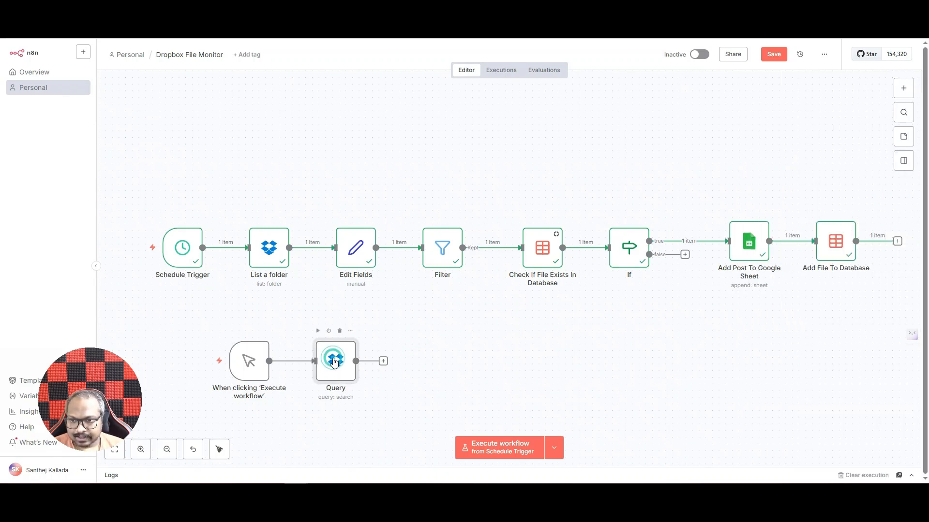
Check the Query node's parameters and execute the workflow from the When clicking 'Execute workflow' trigger
double_click(335, 362)
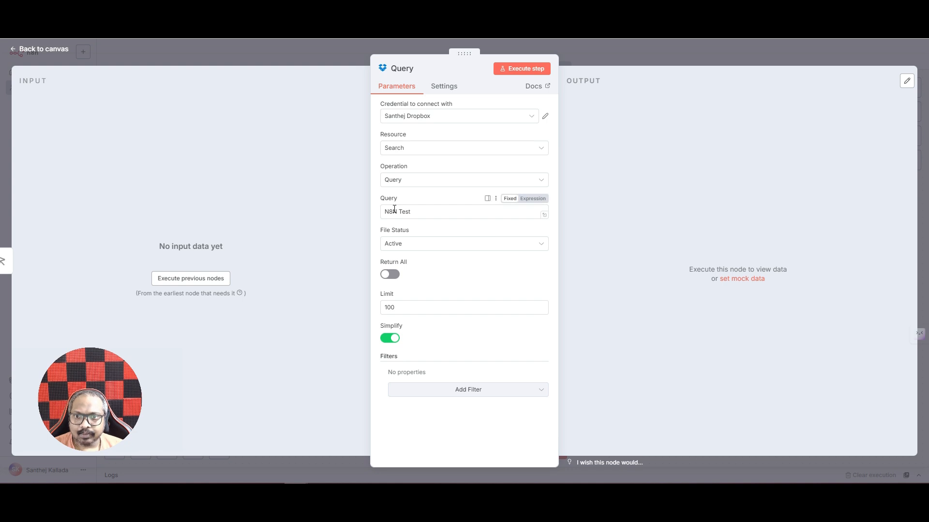
left_click(590, 53)
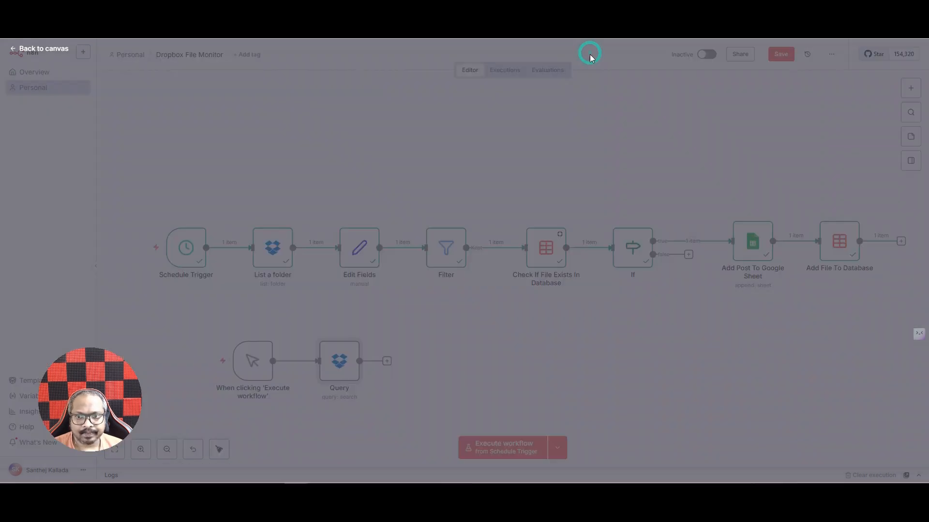
left_click(554, 448)
left_click(534, 420)
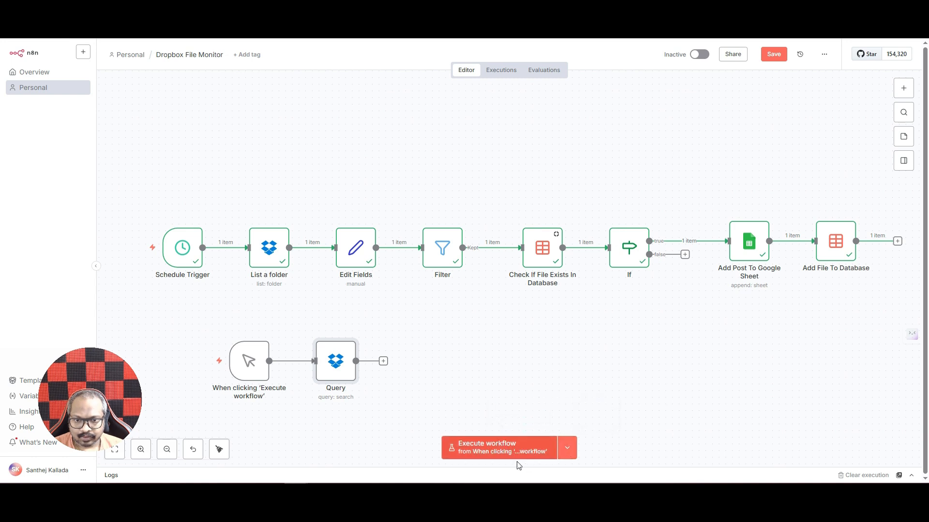
left_click(500, 452)
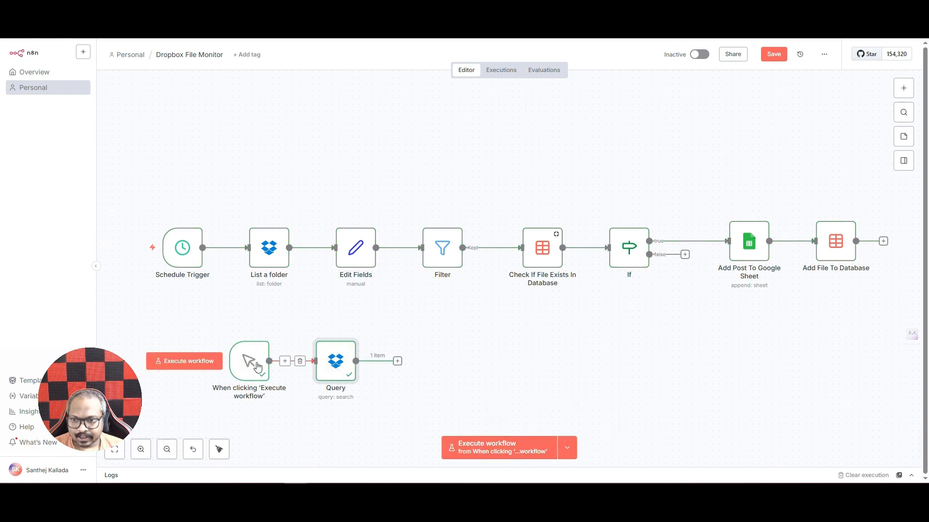
Inspect the path_display value in the Query node's output and compare it with the List a folder node's Folder Path
double_click(350, 366)
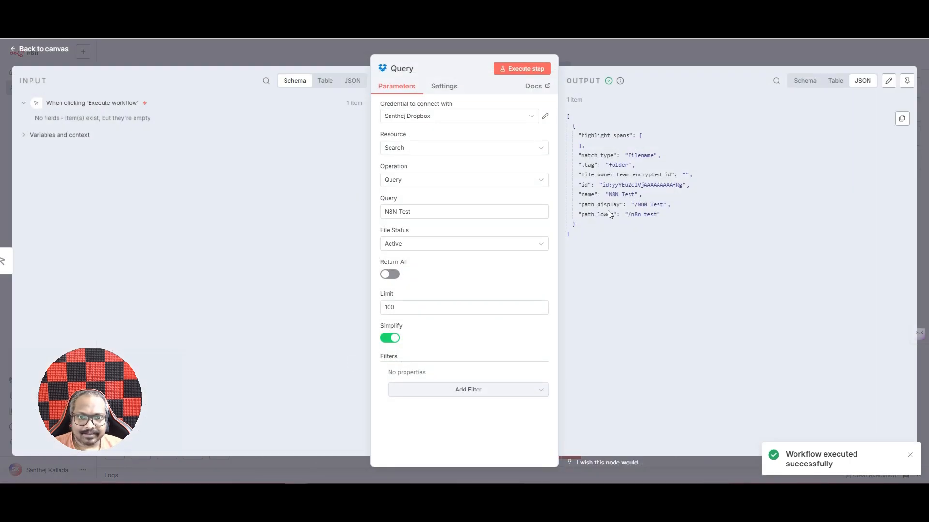
left_click_drag(635, 204, 659, 205)
left_click(617, 46)
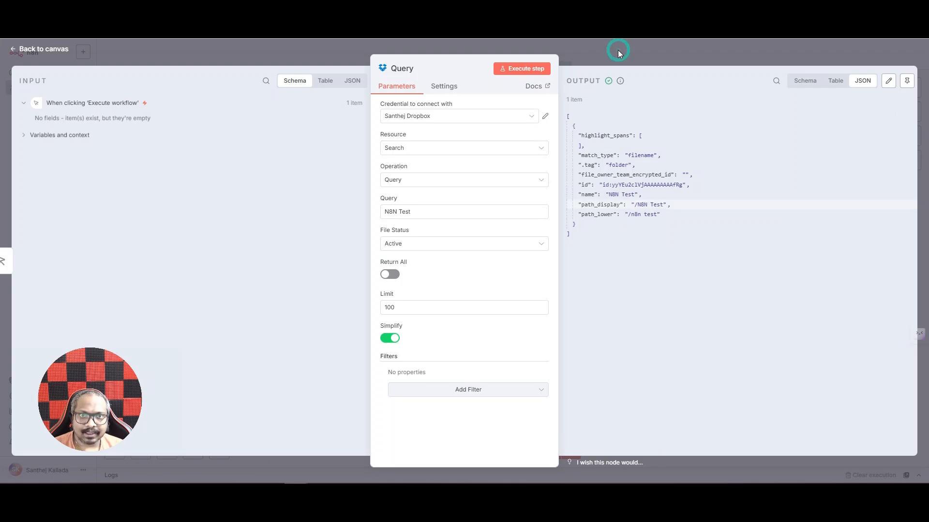
double_click(271, 256)
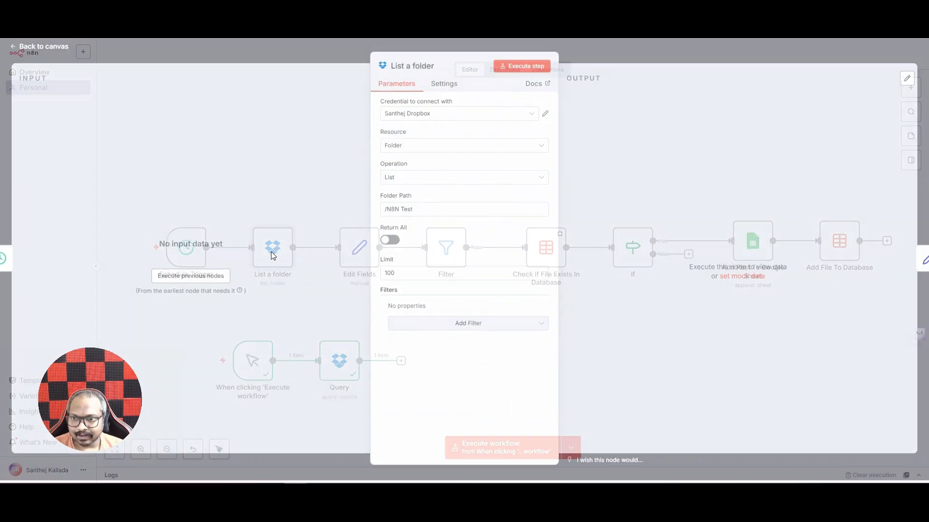
left_click(637, 55)
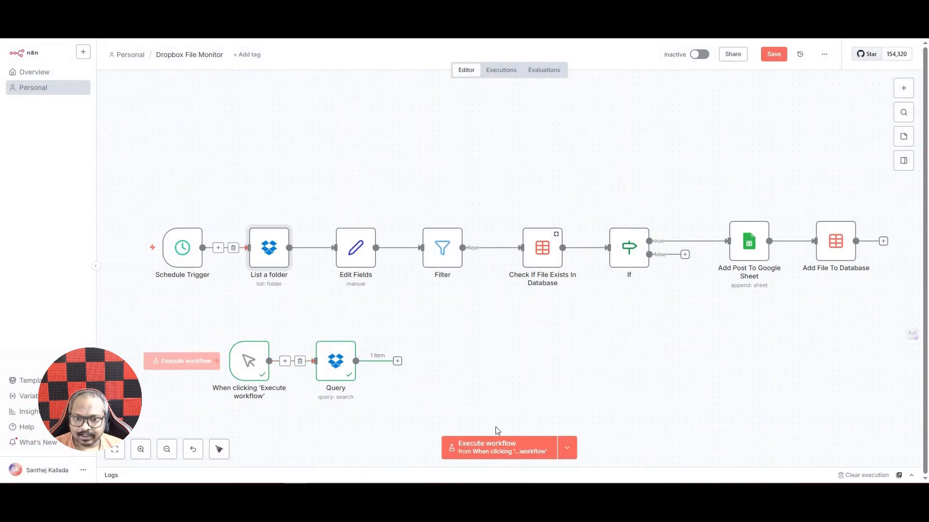
Copy the Nov 6, 12:36:26 execution from the execution history into the editor
left_click(566, 450)
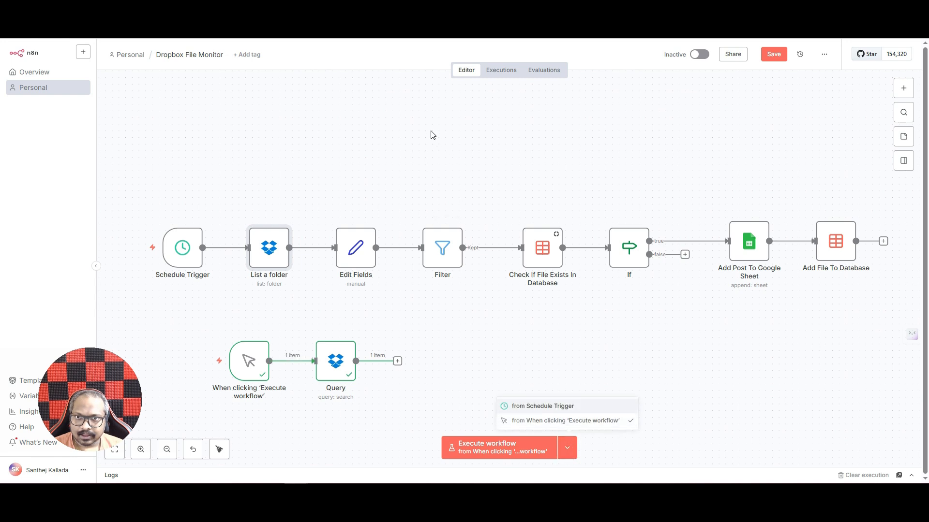
left_click(501, 71)
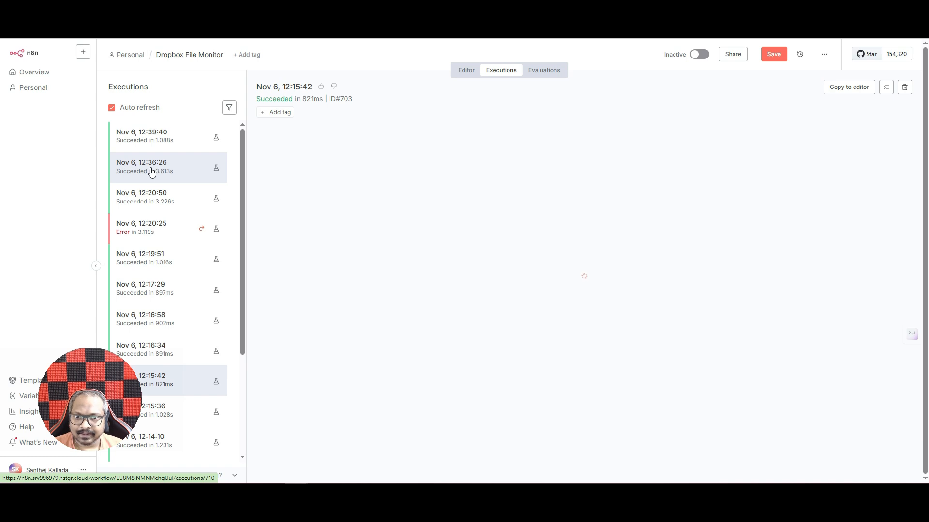
left_click(150, 171)
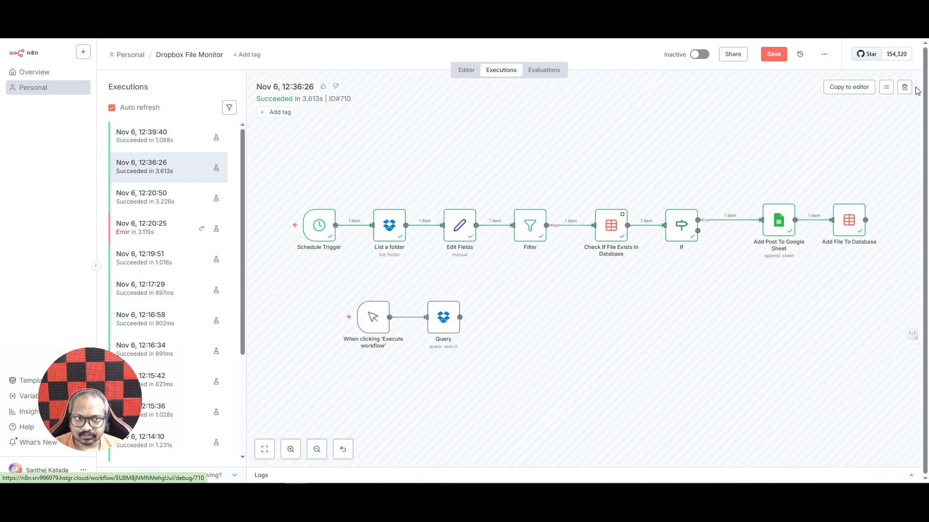
left_click(836, 87)
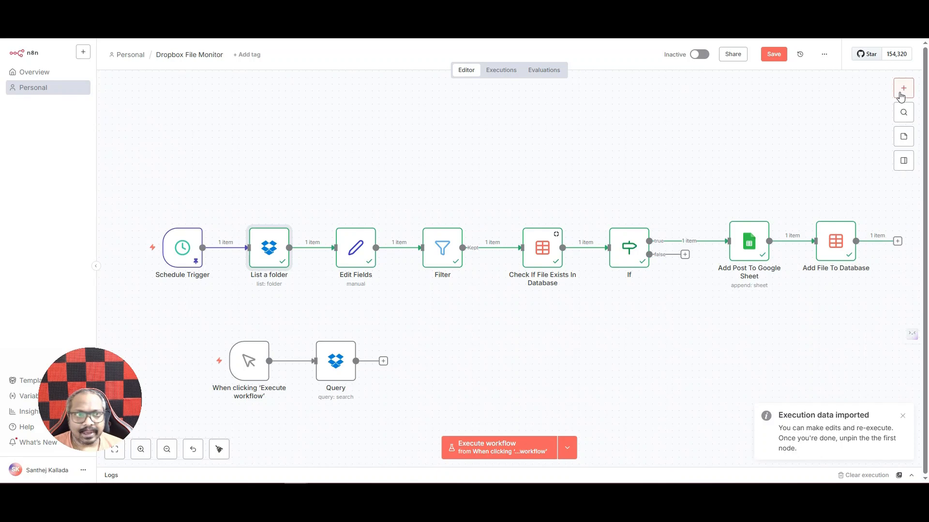
Examine the List a folder node's output with the imported execution data and return to the canvas
left_click(282, 246)
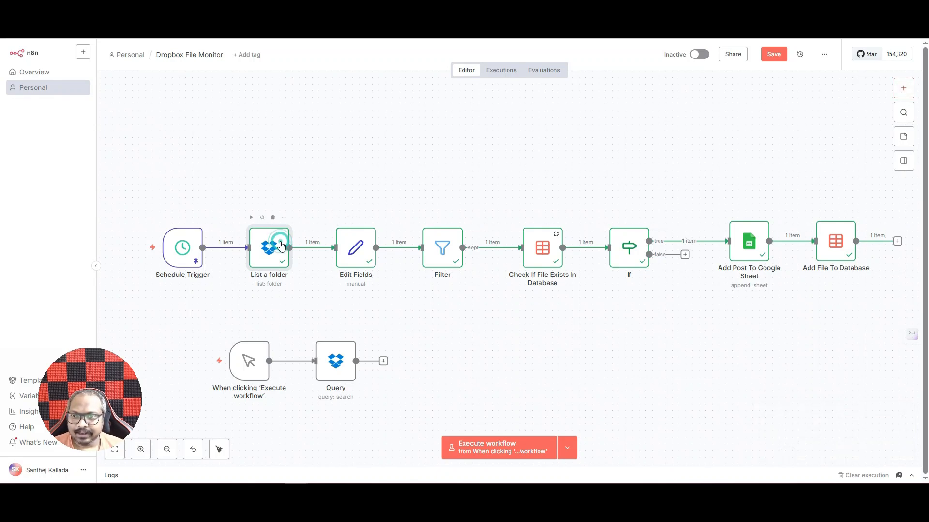
left_click(282, 245)
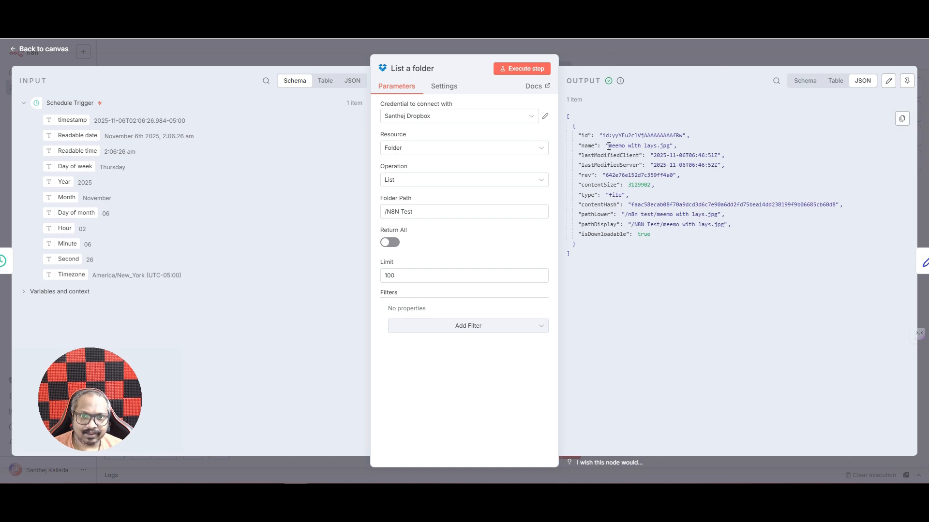
left_click(566, 59)
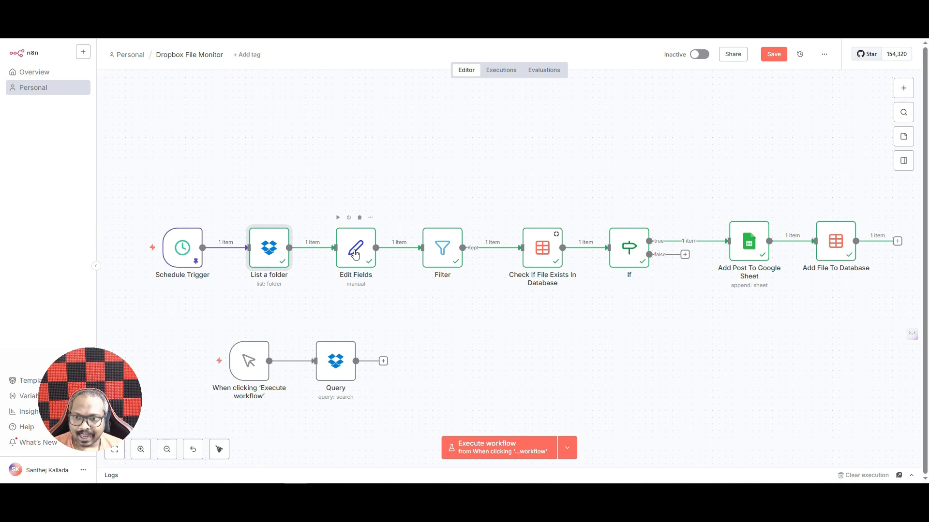
Search the node library for "edit" and examine the Edit Fields node's mappings and incoming name value
left_click(902, 88)
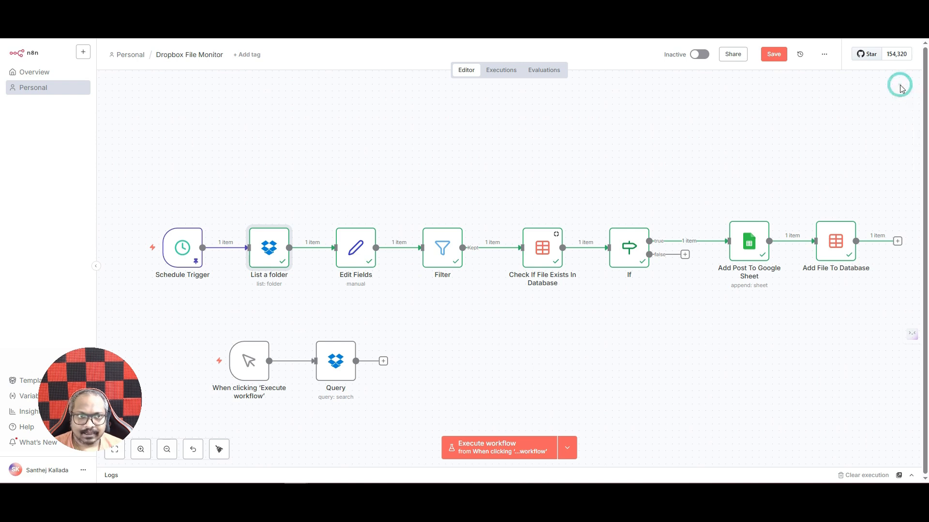
type("edit")
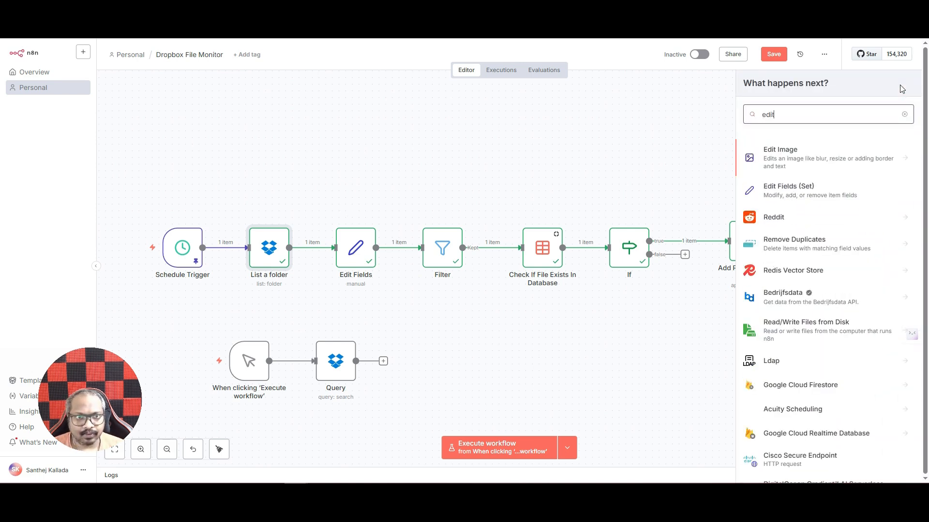
left_click(355, 249)
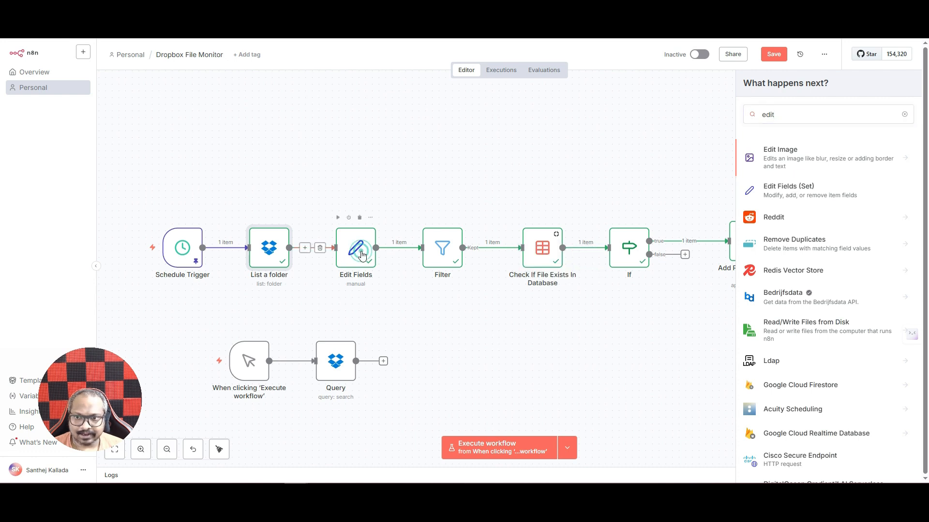
double_click(362, 255)
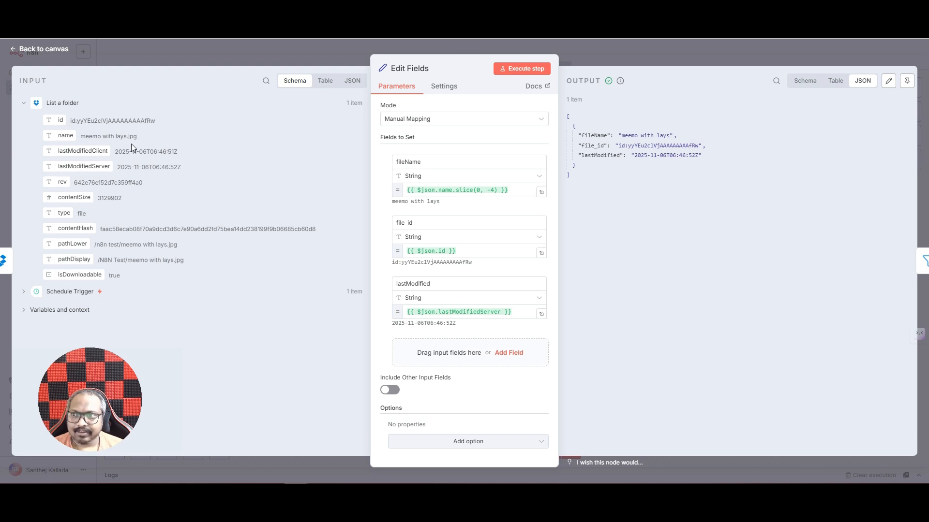
left_click_drag(80, 139, 136, 139)
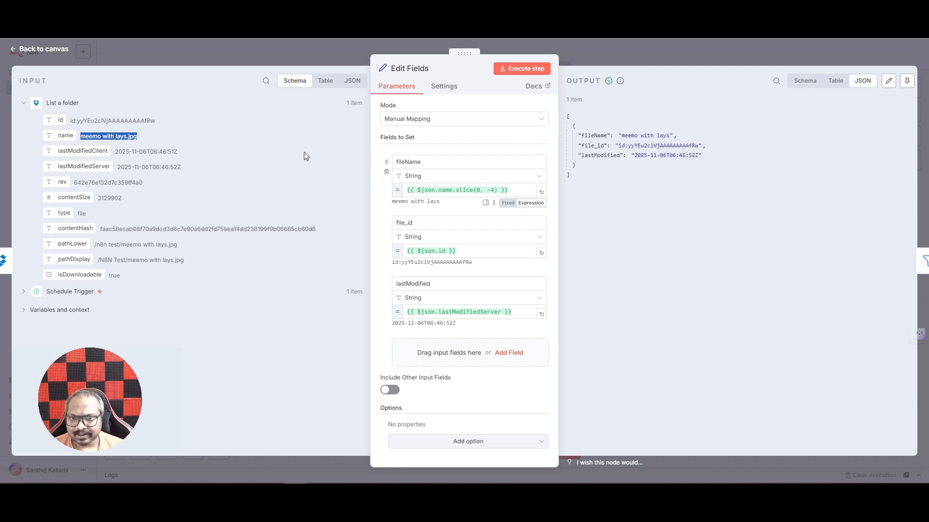
Insert the List a folder name field into the fileName expression as a mapping trial, and remove the addition
left_click_drag(66, 135, 519, 193)
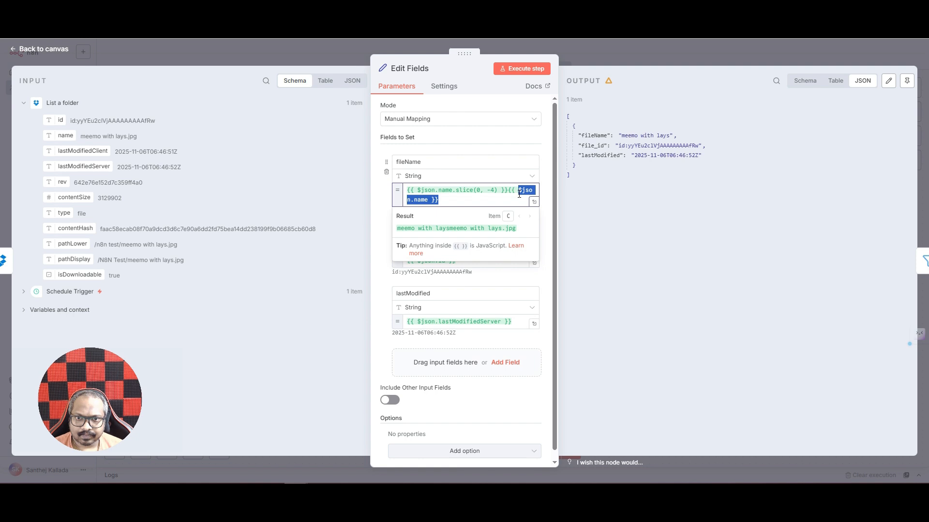
key("BackSpace")
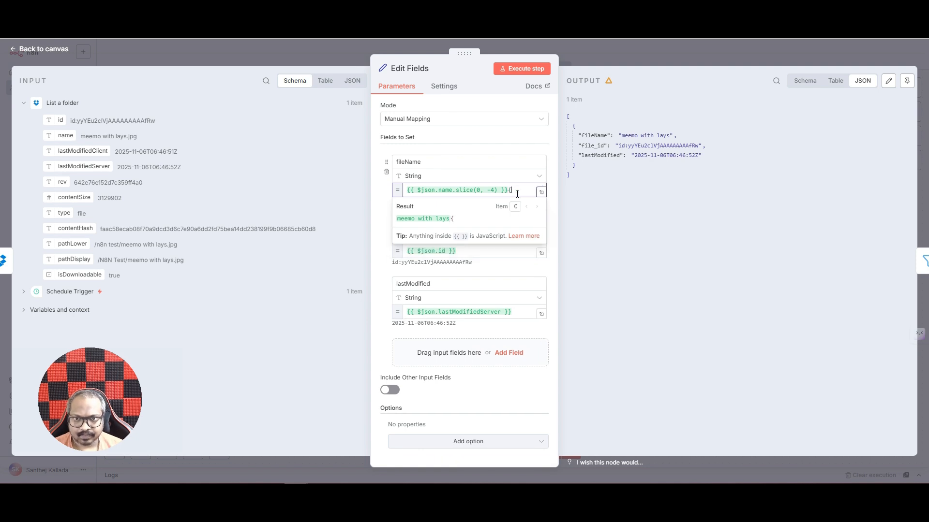
left_click(443, 149)
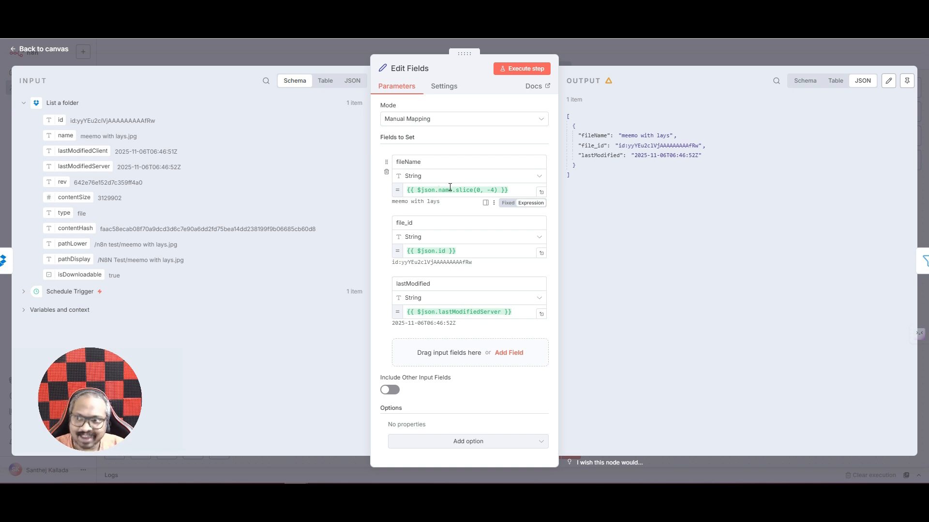
Examine the Edit Fields node's input as JSON alongside its field mappings and return to the canvas
left_click(352, 81)
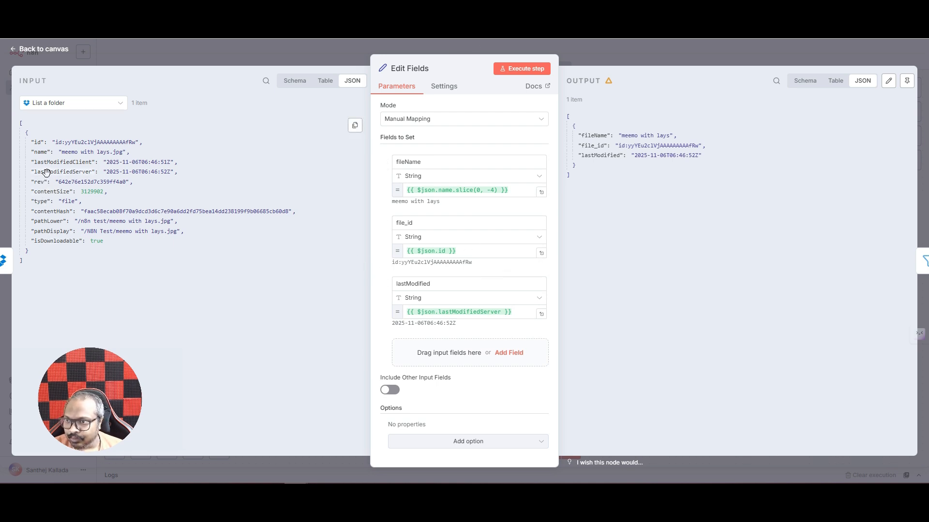
left_click(603, 62)
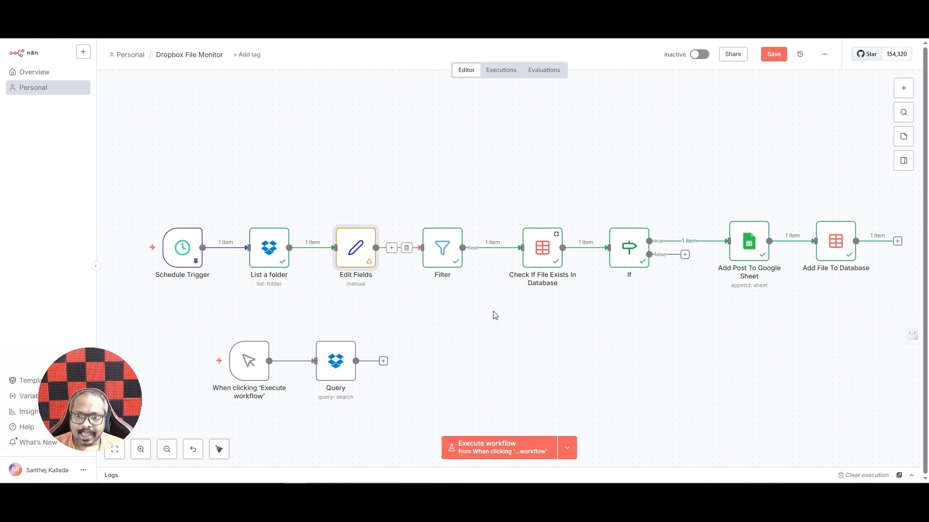
left_click(367, 254)
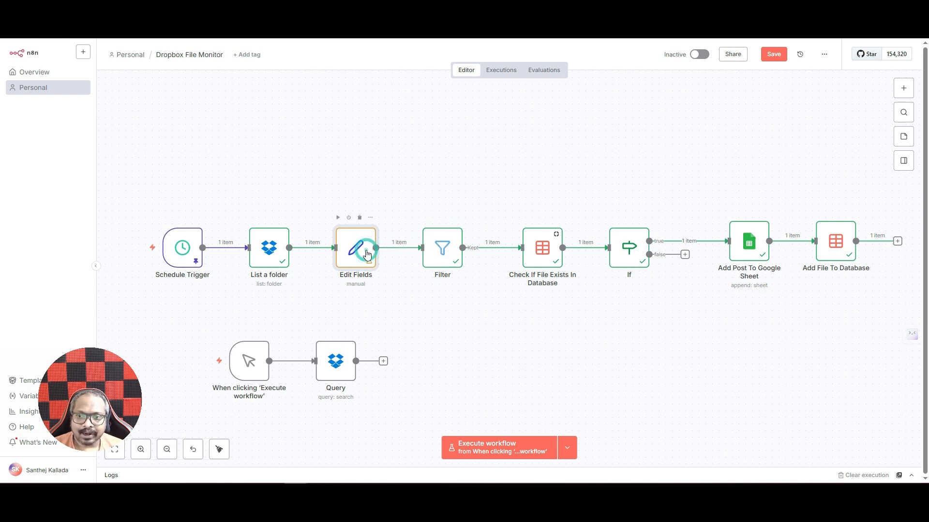
double_click(367, 255)
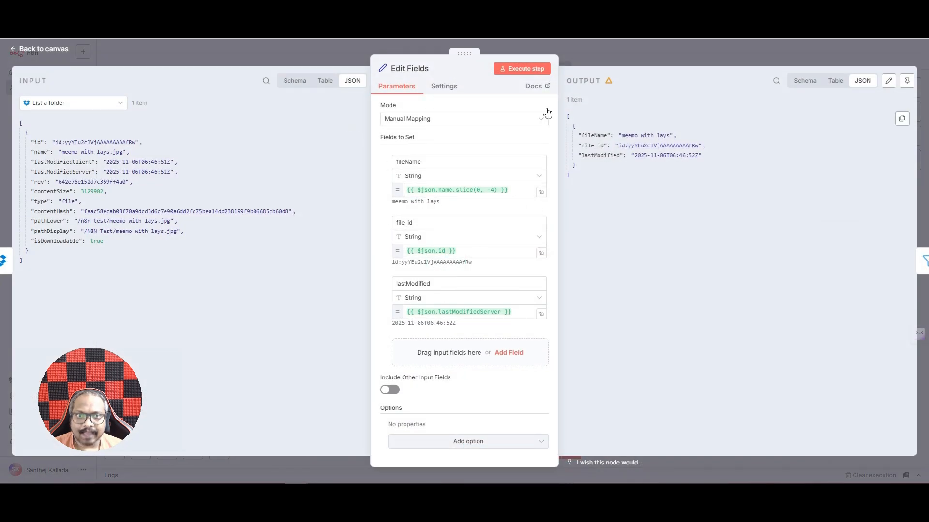
left_click(598, 50)
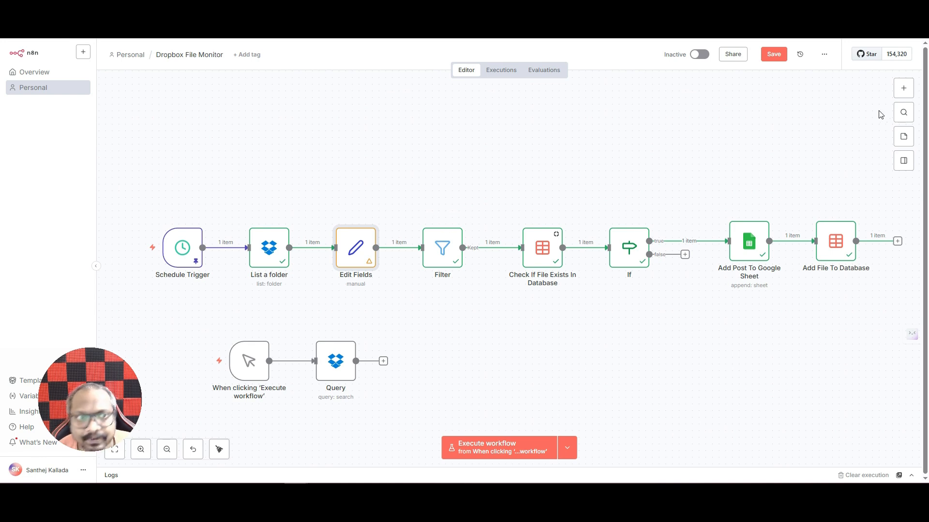
Look up the Filter node in the node library and open the workflow's existing Filter node
left_click(903, 89)
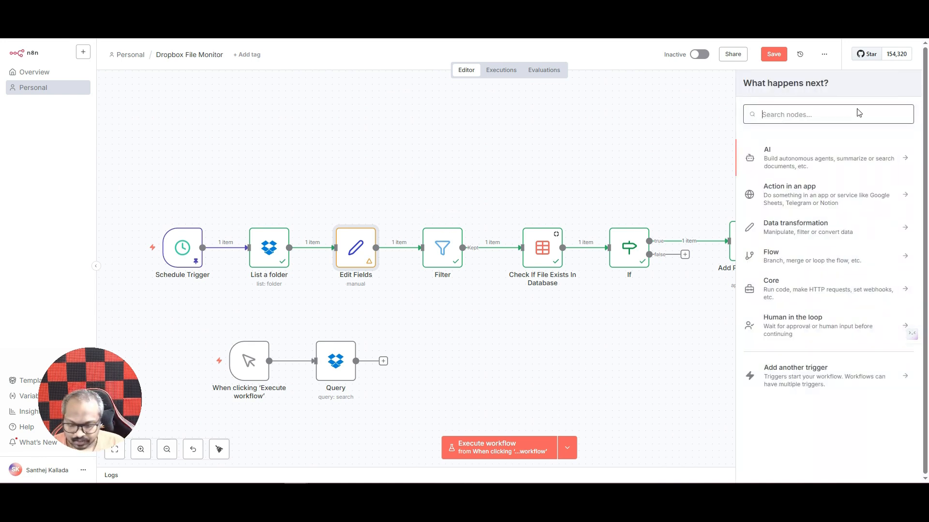
type("filt")
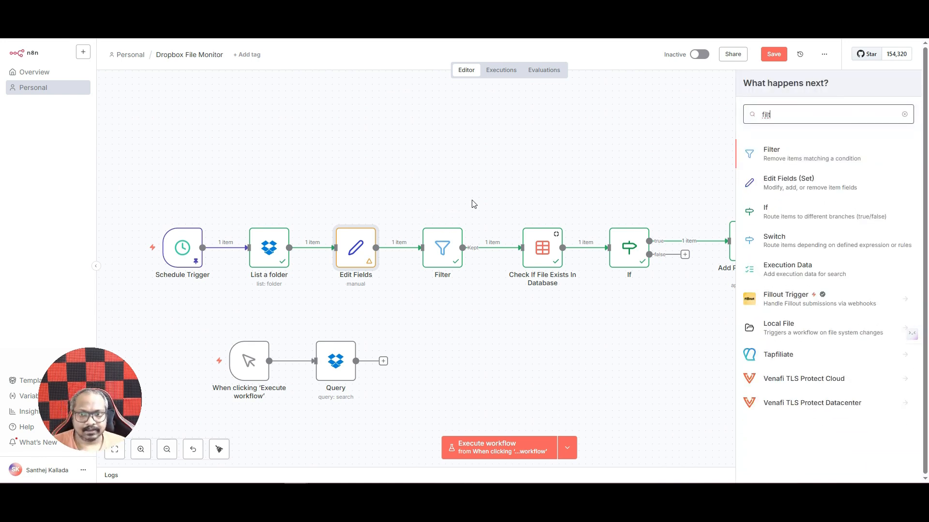
double_click(442, 248)
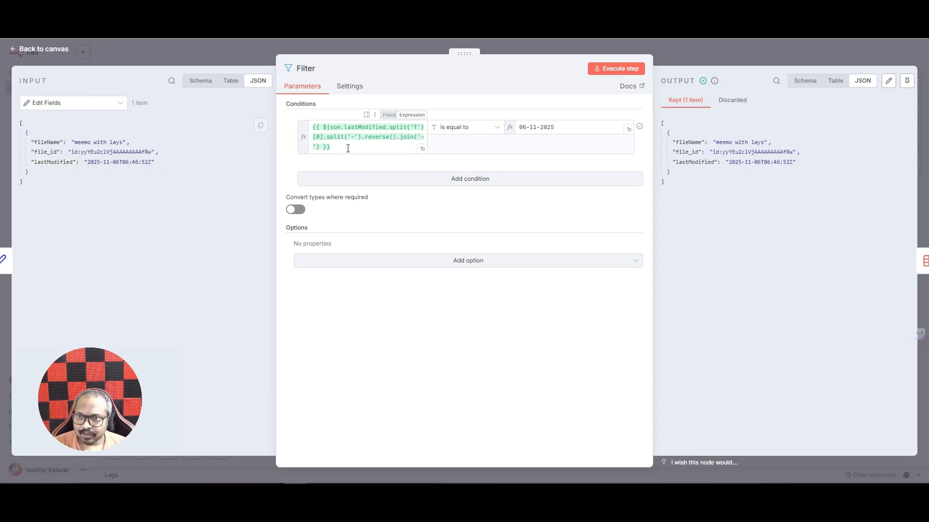
Copy and clear the Filter condition's date expression, and map the plain lastModified input field in its place
left_click_drag(350, 148, 292, 121)
key("ctrl+c")
key("BackSpace")
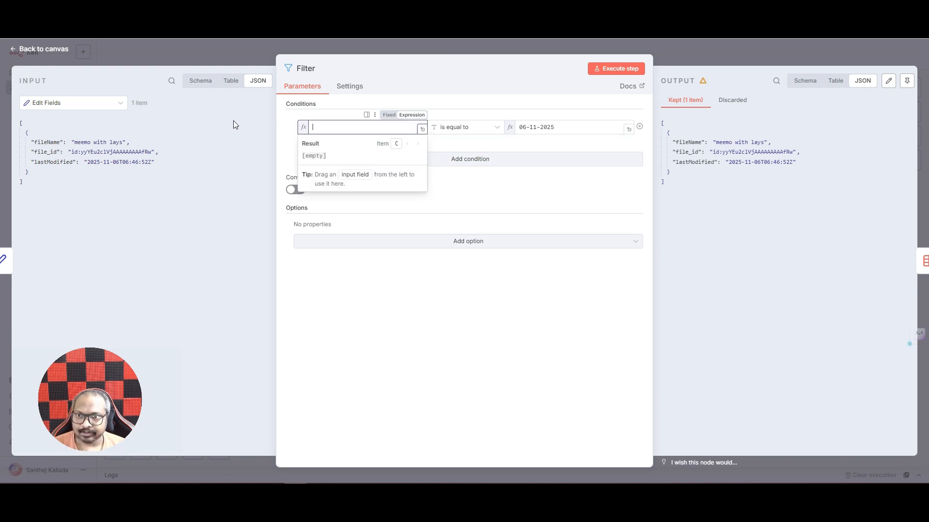
left_click_drag(48, 161, 374, 156)
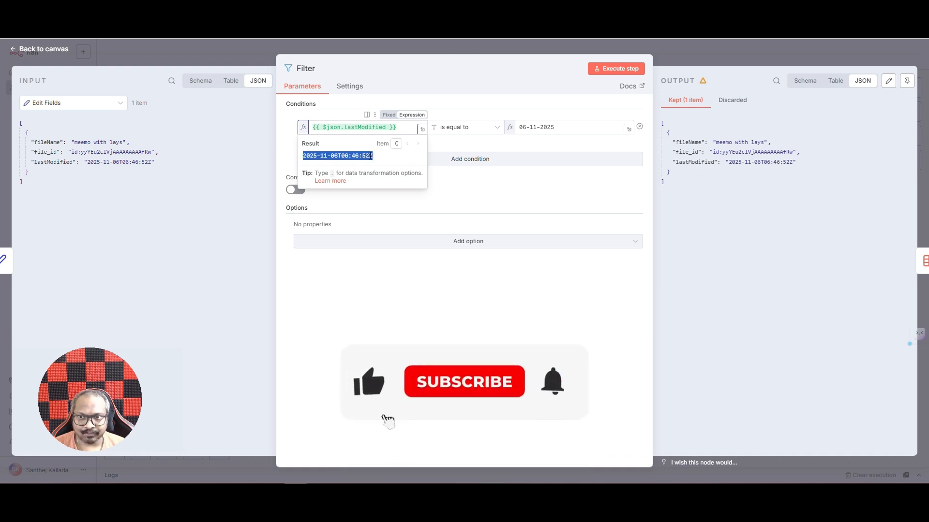
Replace the plain lastModified value with the copied expression {{ $json.lastModified.split('T')[0].split('-').reverse().join('-') }}
triple_click(522, 127)
triple_click(402, 127)
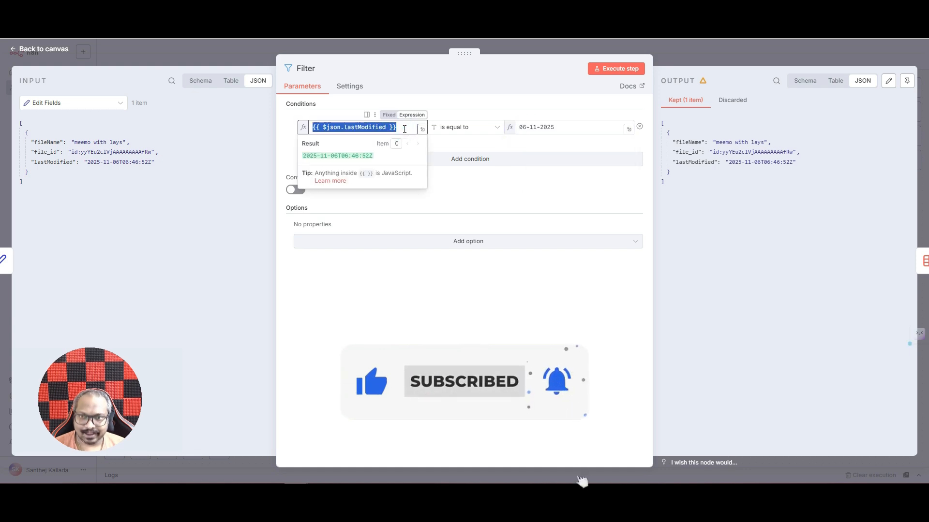
key("ctrl+v")
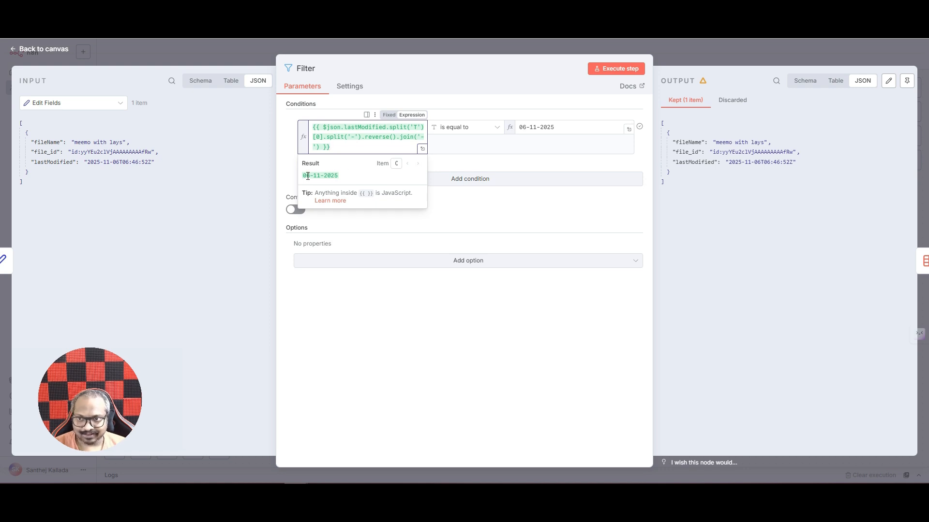
Inspect the Filter condition's comparison date and its result preview, review the condition once more, and return to the canvas
left_click(523, 111)
left_click(552, 126)
left_click_drag(552, 126, 519, 127)
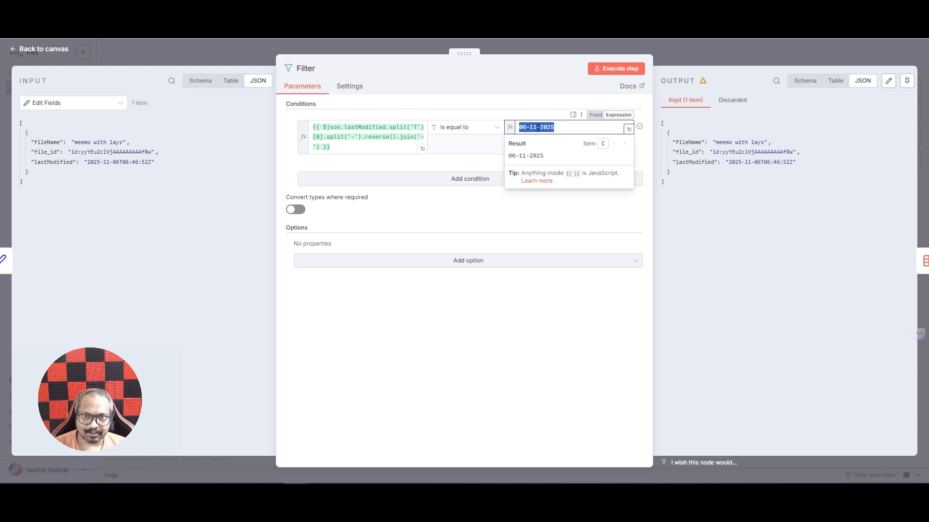
left_click_drag(511, 156, 544, 156)
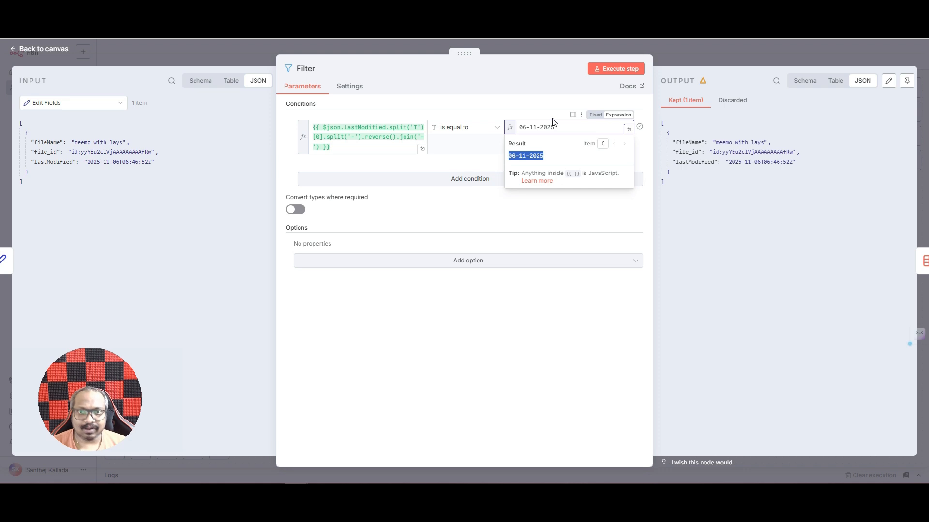
left_click(685, 60)
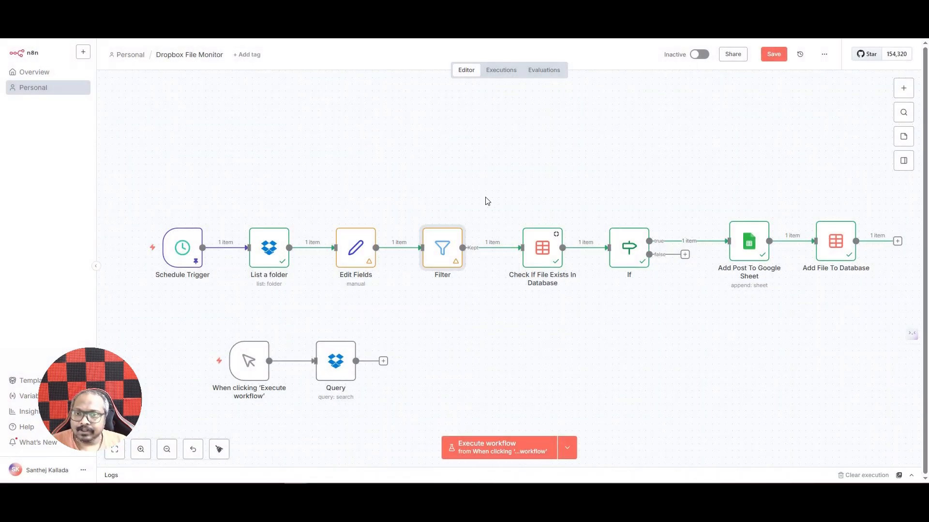
double_click(443, 244)
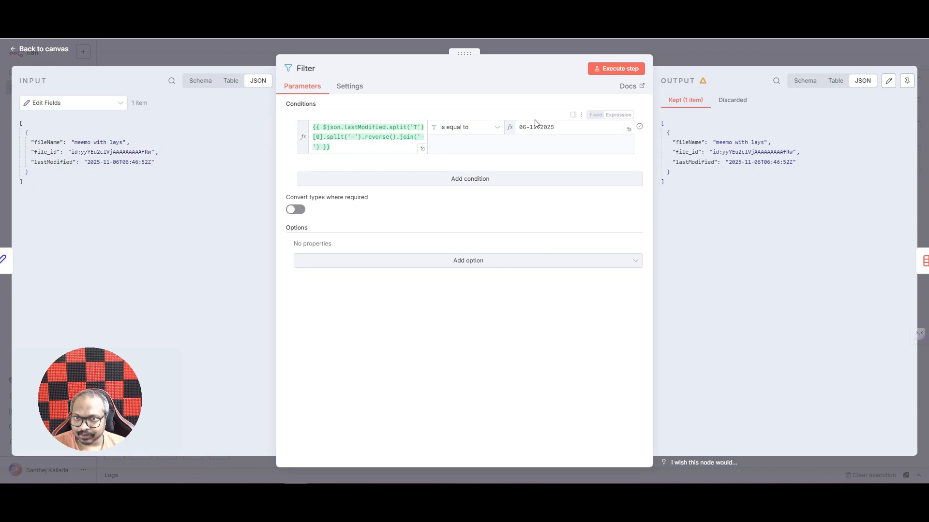
left_click(695, 58)
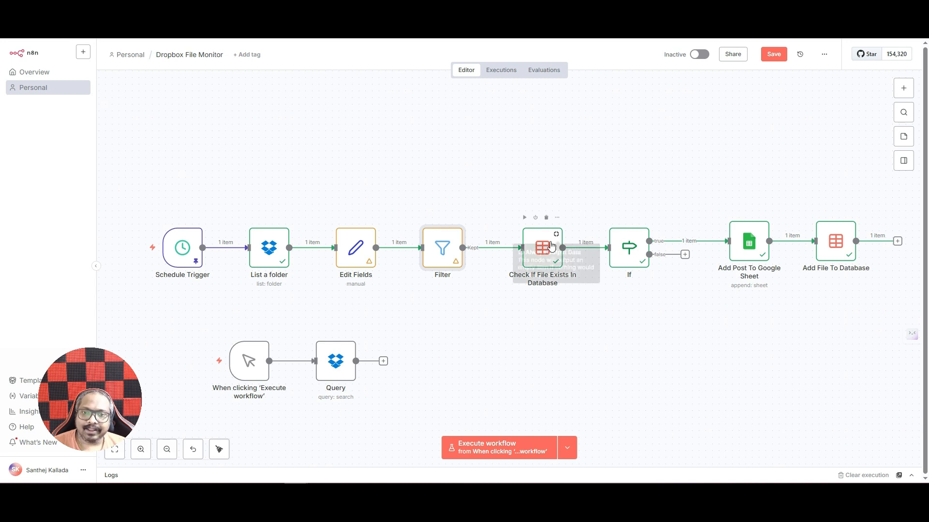
Look up the Data table node's available actions and open the Check If File Exists In Database node
left_click(904, 90)
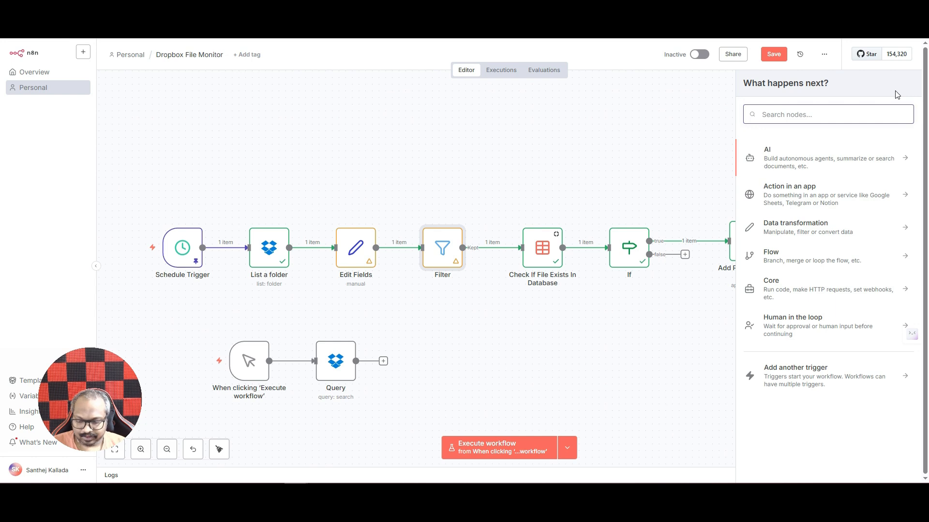
type("data")
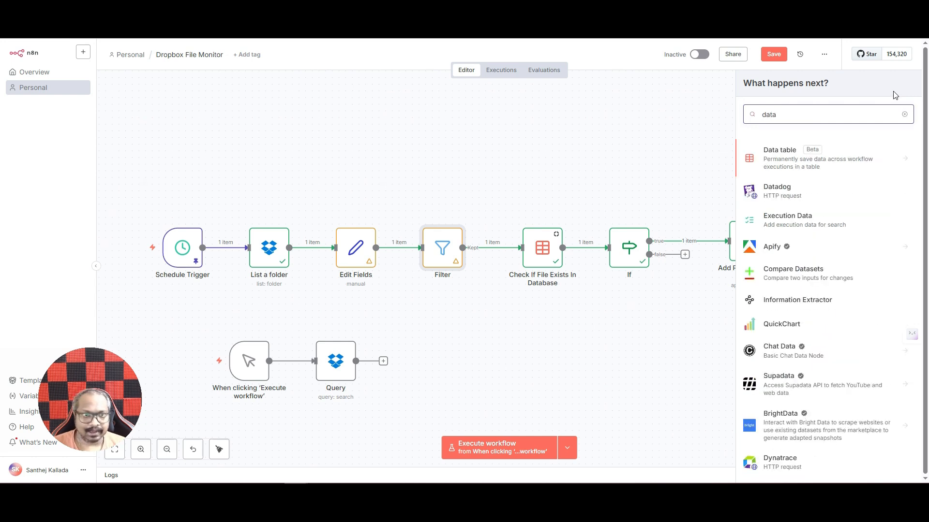
left_click(793, 160)
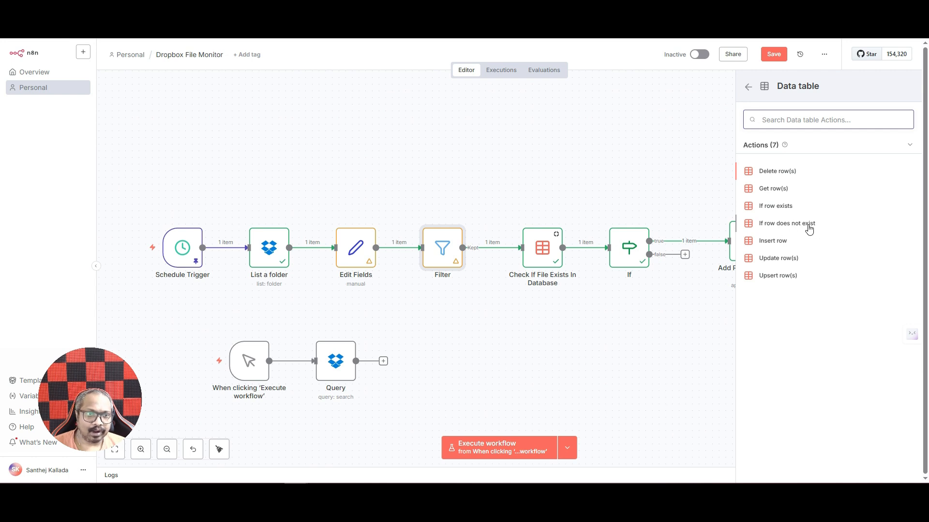
double_click(553, 250)
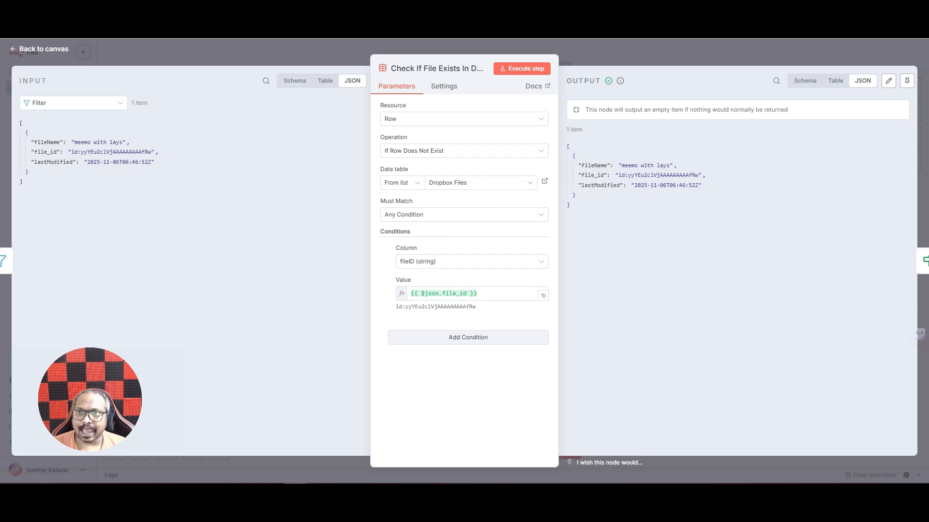
Examine the Dropbox Files data table and its new-column form, and return from the Check If File Exists In Database node to the canvas
left_click(544, 182)
left_click(31, 73)
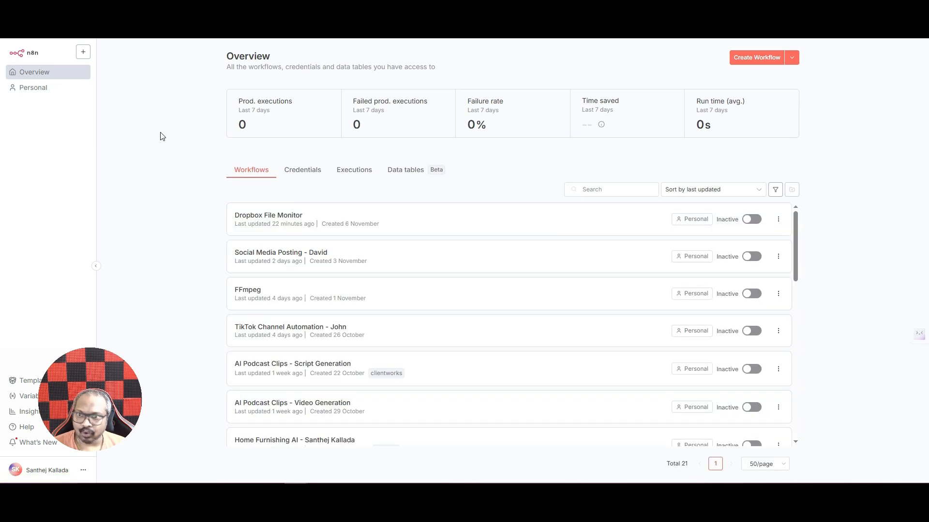
left_click(408, 170)
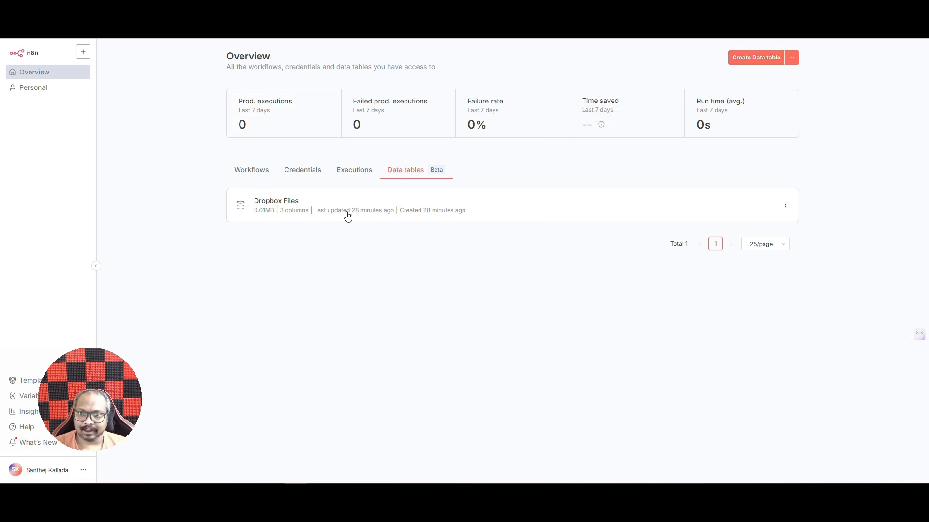
left_click(298, 210)
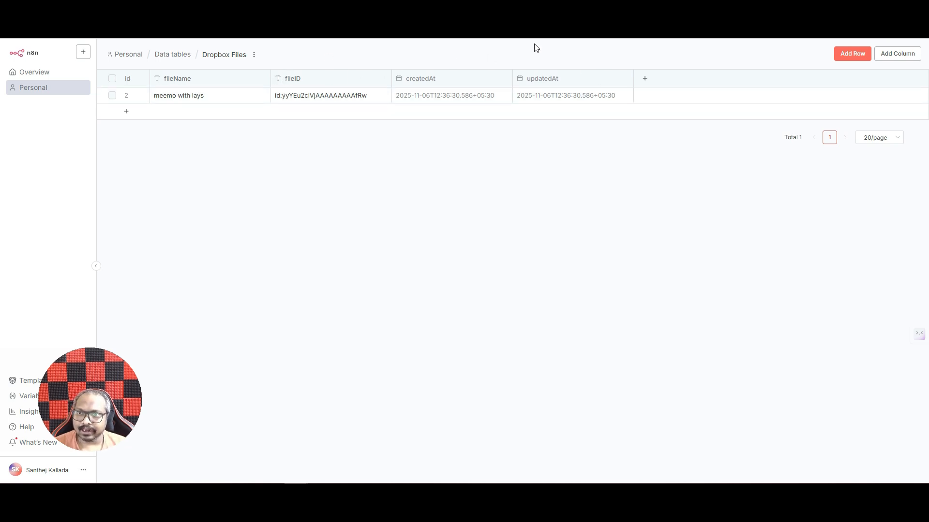
left_click(643, 80)
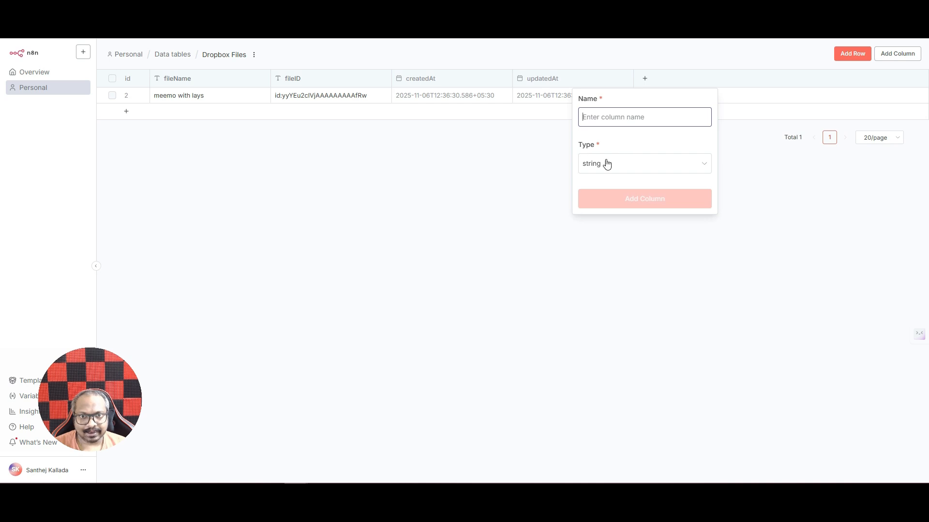
left_click(482, 169)
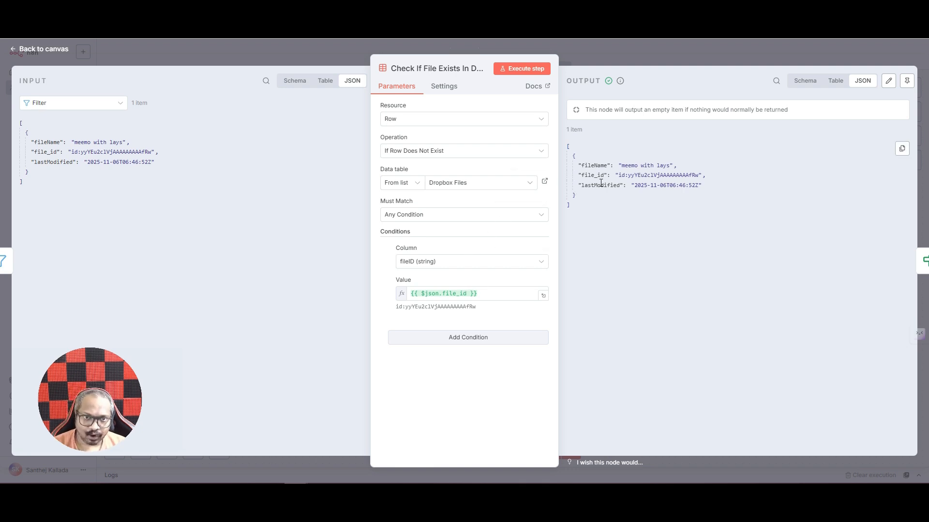
left_click(623, 56)
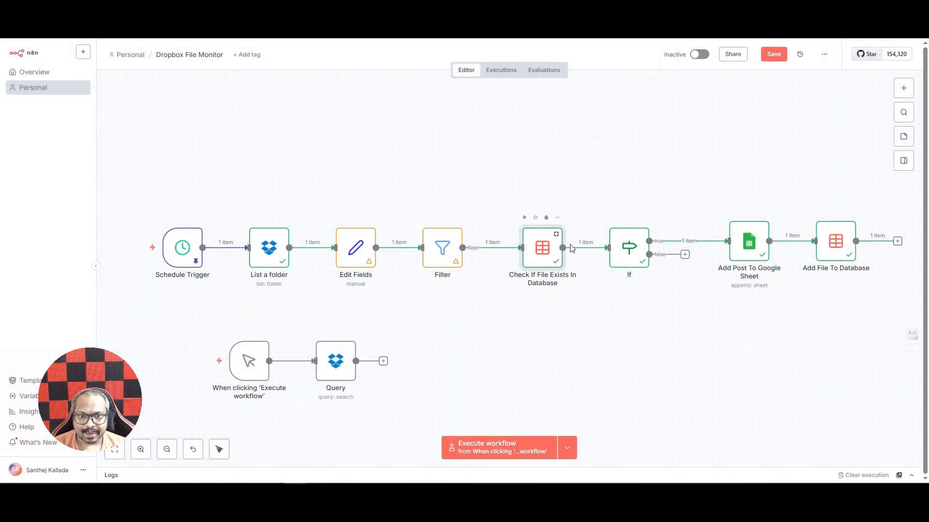
Look up the If node in the node list, examine the If node's fileName exists condition and its comparison operators, and return to the canvas
left_click(903, 89)
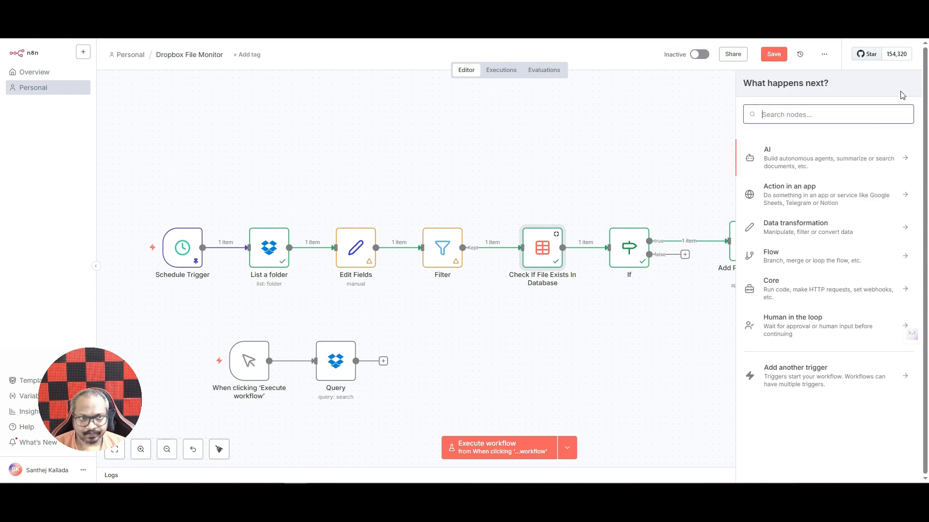
type("if")
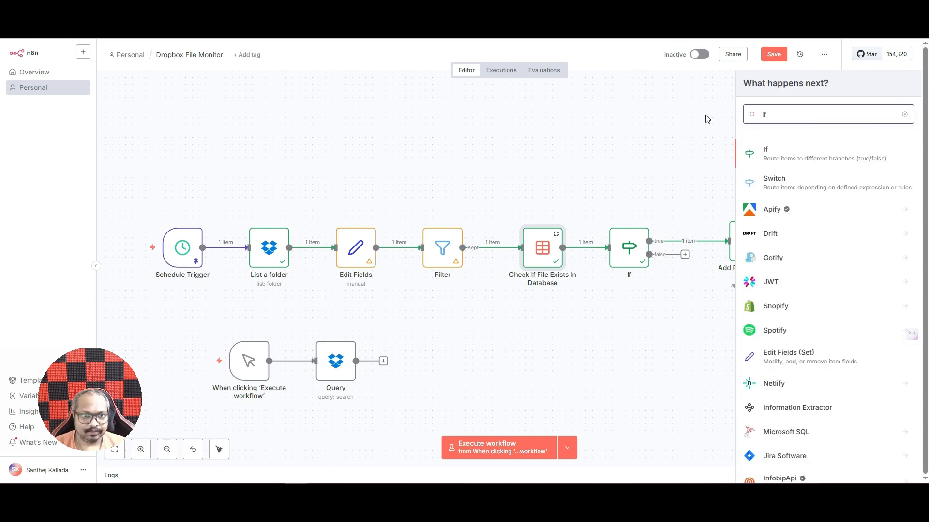
double_click(620, 252)
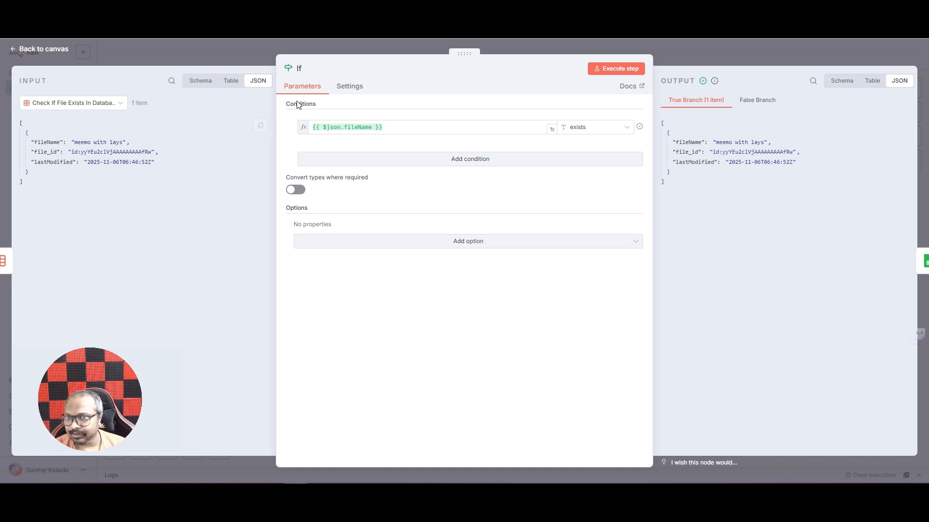
left_click(585, 126)
mouse_move(587, 151)
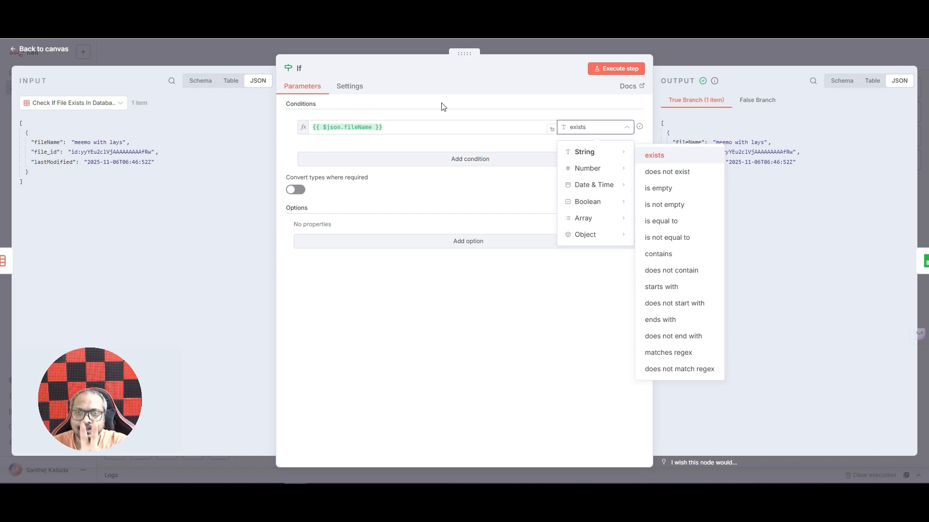
left_click(698, 50)
mouse_move(103, 252)
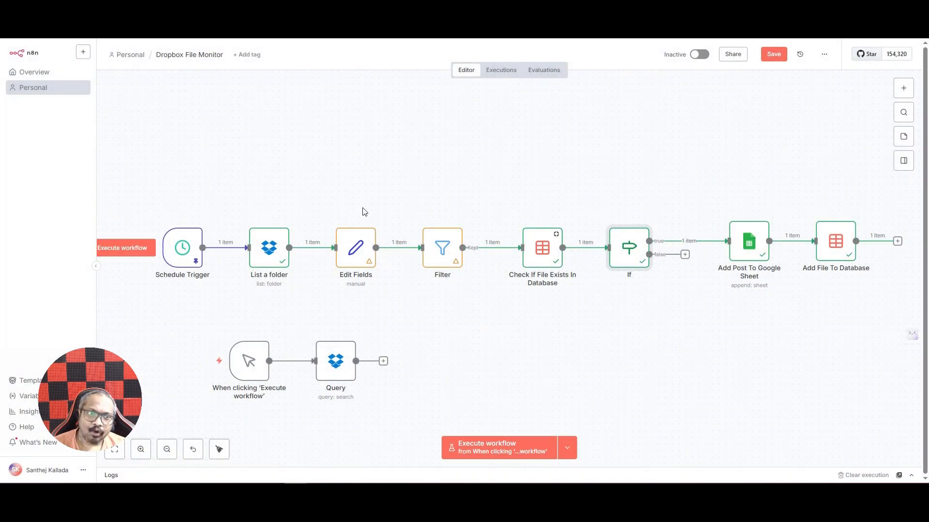
Look up the available Google Sheets actions, review the Add Post To Google Sheet node's settings, and return to the canvas
left_click(912, 97)
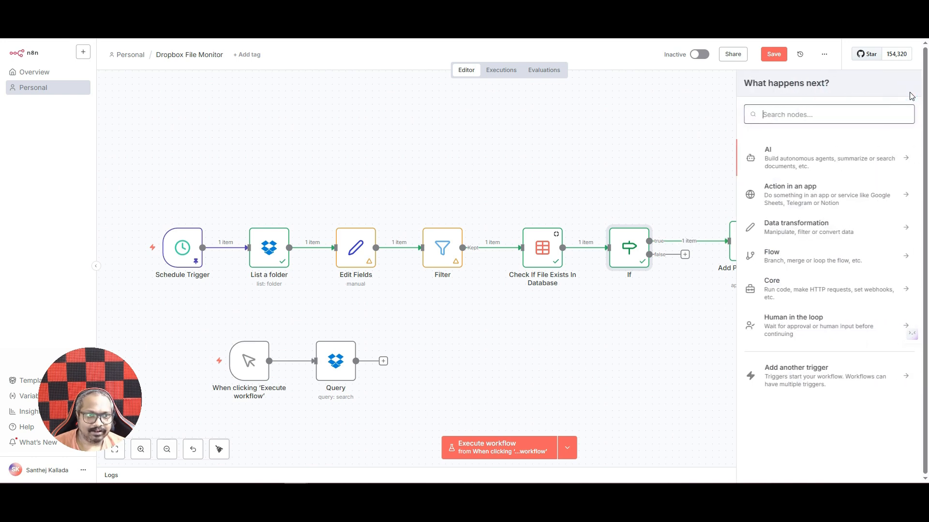
type("shee")
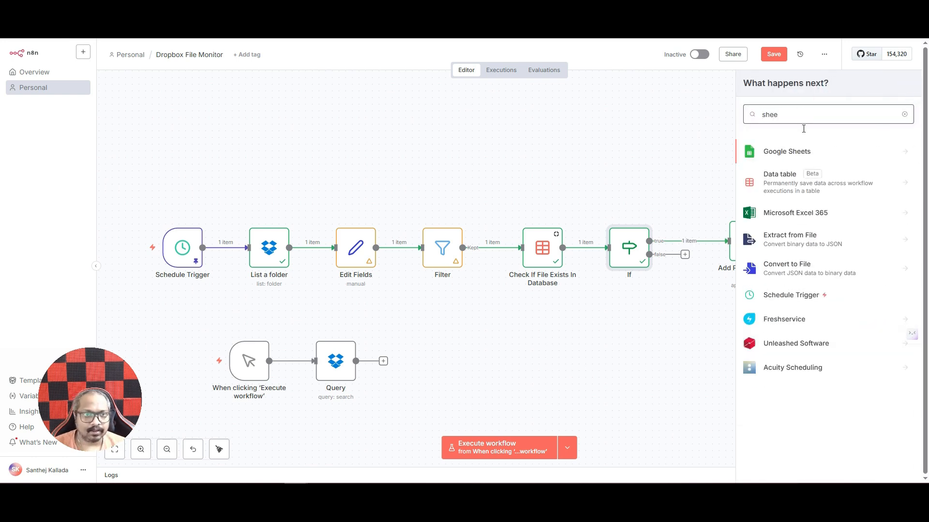
left_click(799, 154)
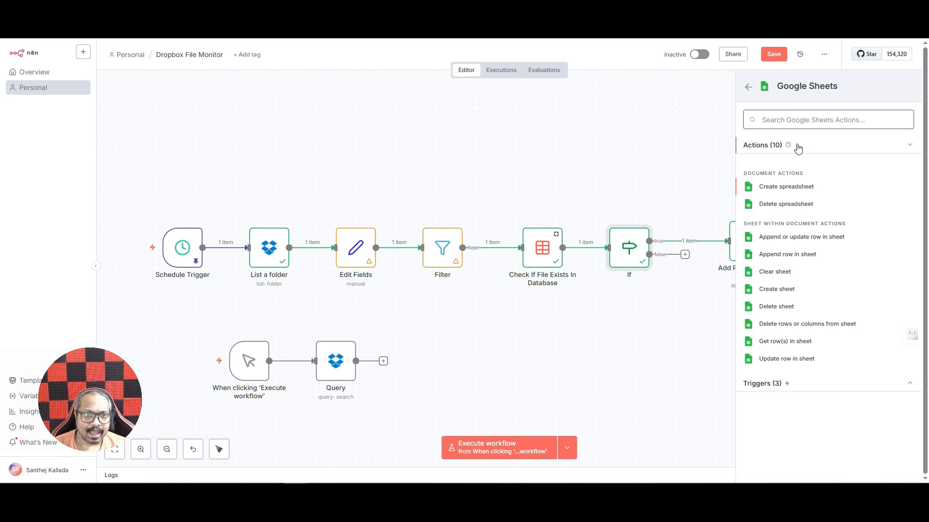
left_click(694, 190)
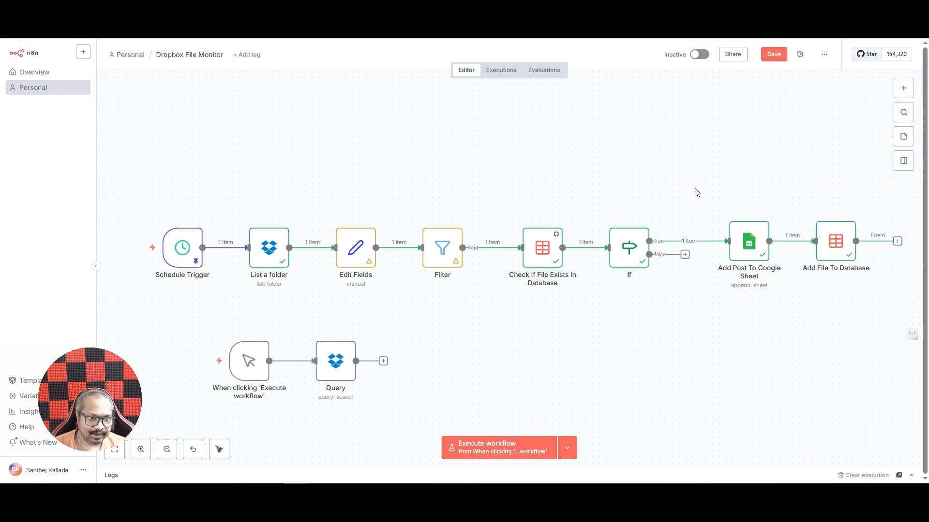
double_click(750, 247)
scroll(468, 129, "down", 1)
scroll(468, 138, "up", 1)
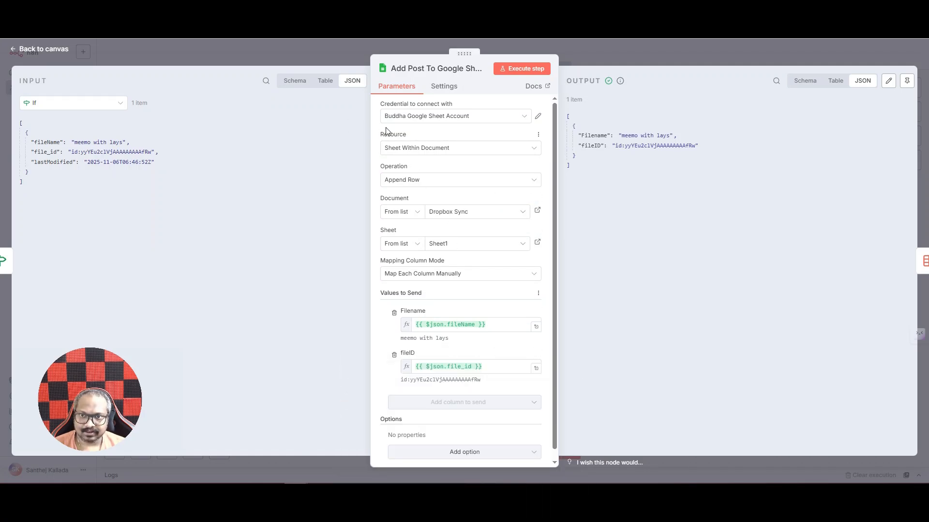
left_click(665, 57)
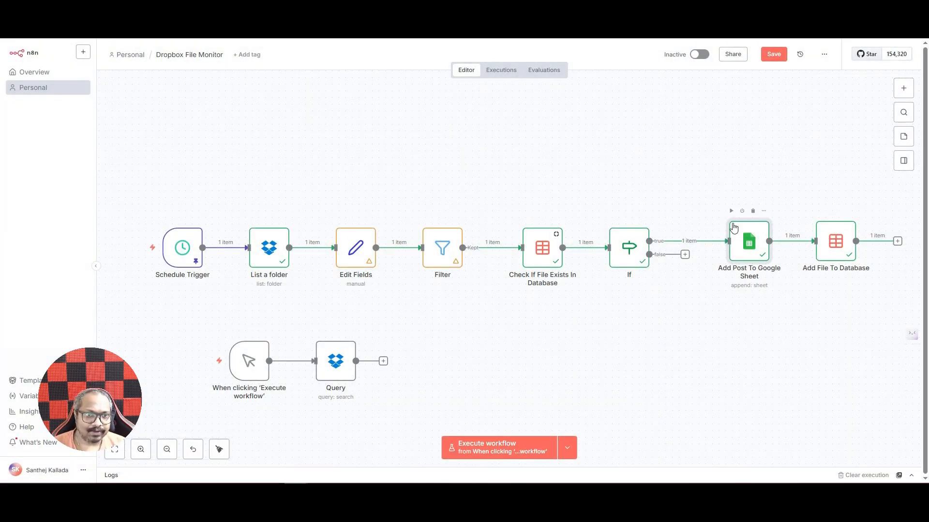
Review the Add File To Database node's insert settings and the available Data table actions, and return to the canvas
double_click(838, 251)
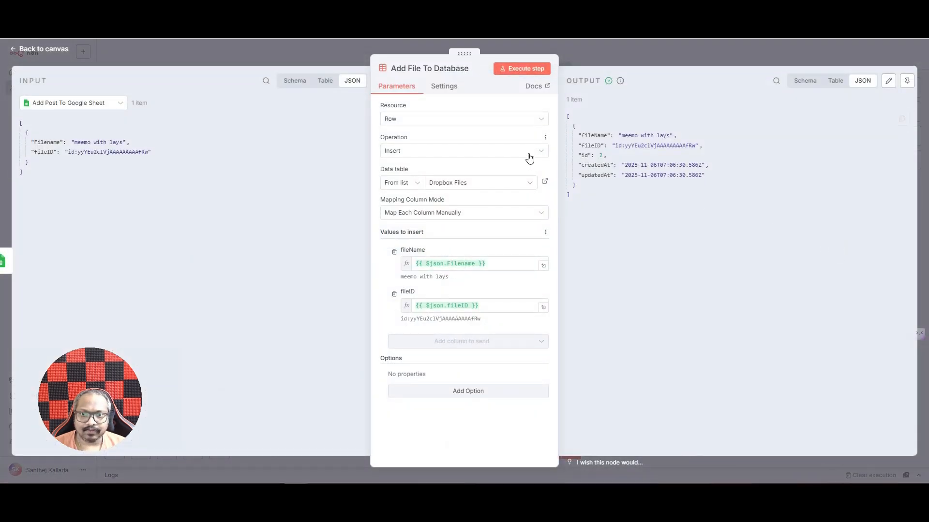
left_click(661, 57)
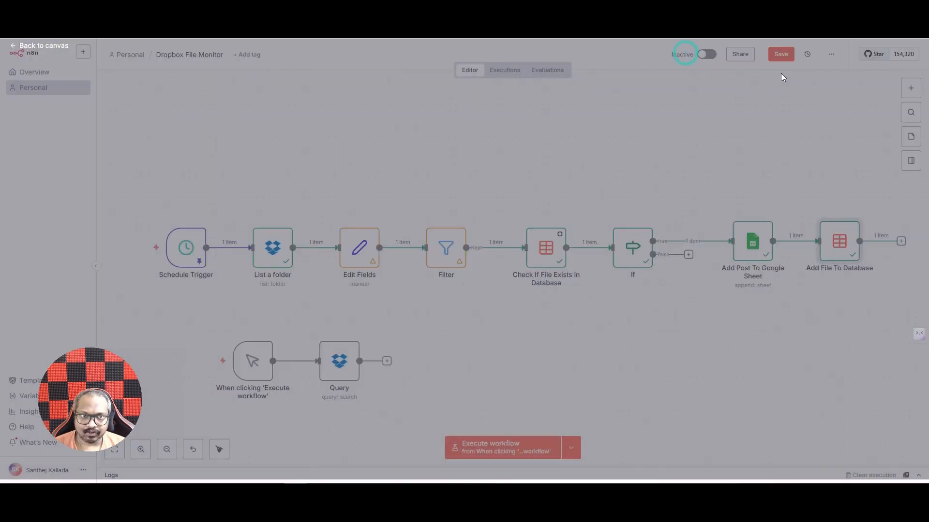
left_click(907, 88)
type("data")
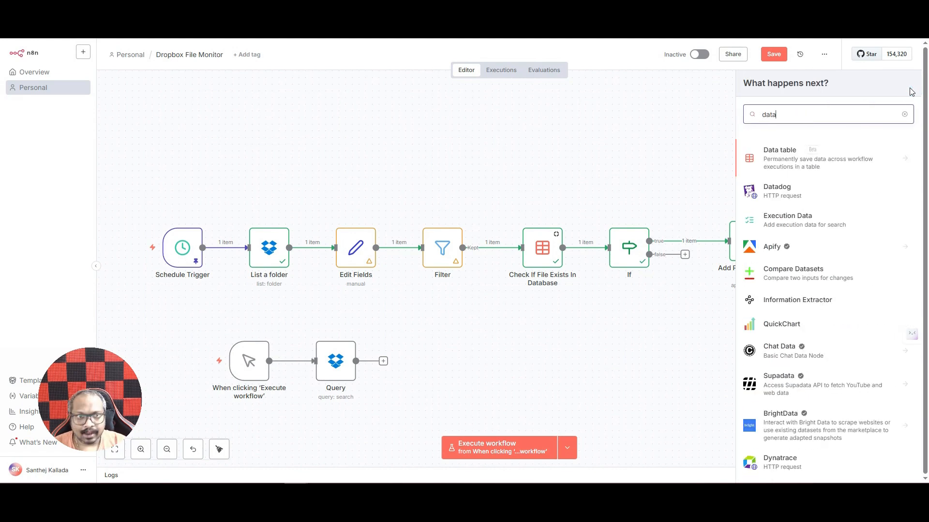
left_click(770, 155)
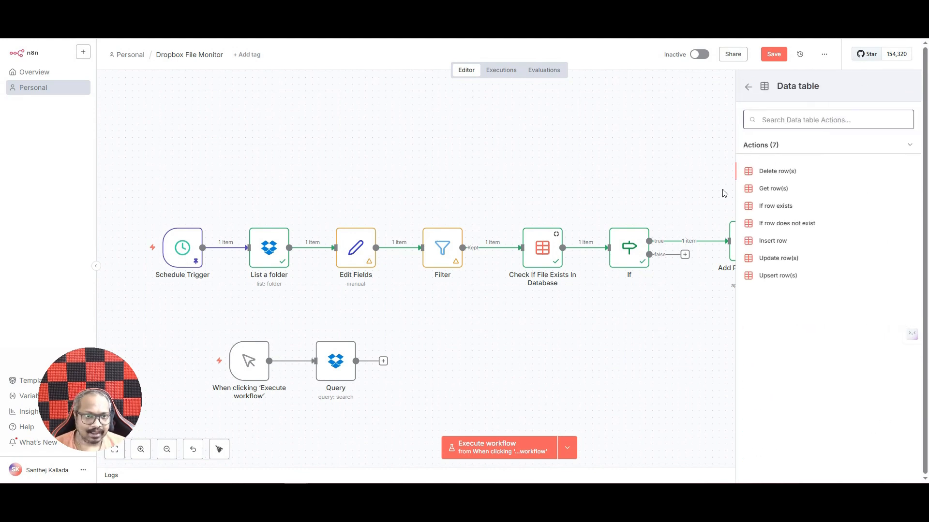
left_click(659, 193)
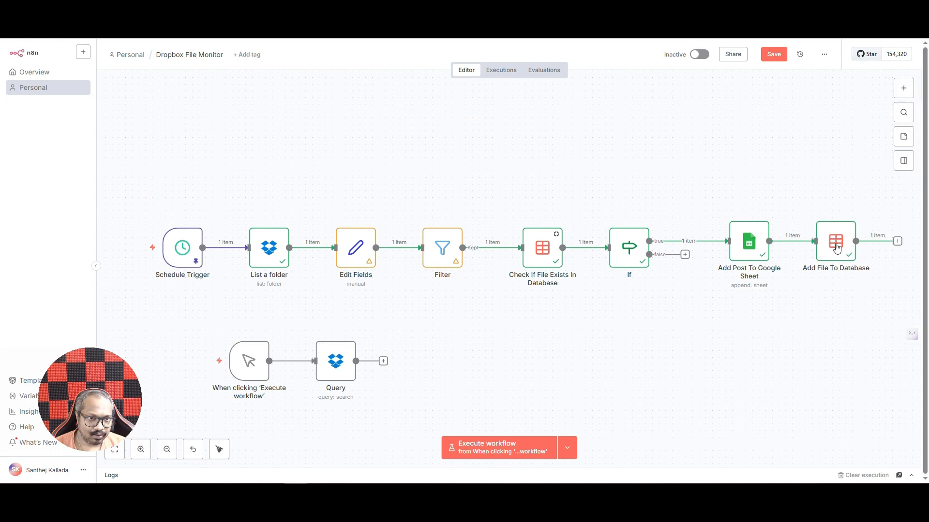
double_click(839, 247)
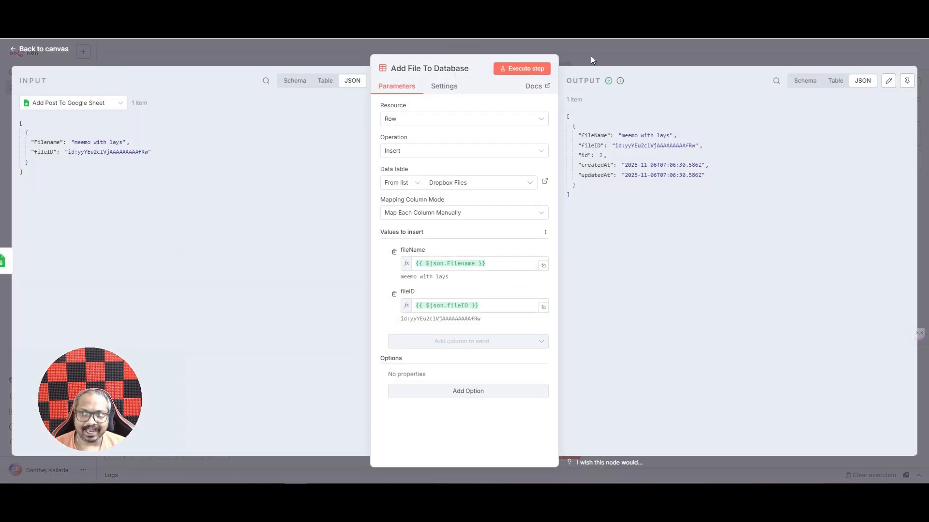
left_click(617, 59)
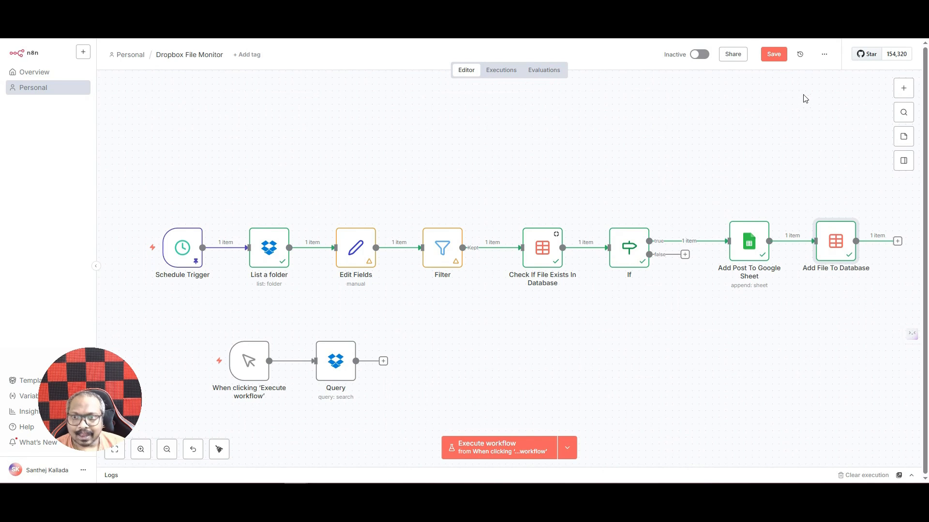
Save the workflow, upload host (1).png to the N8N Test folder in Dropbox, and dismiss the upload summary
left_click(774, 54)
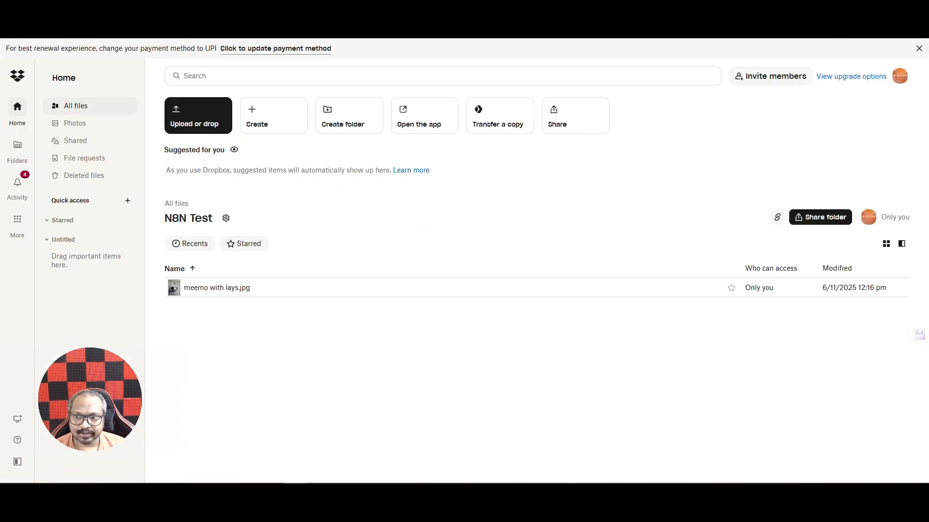
left_click(213, 120)
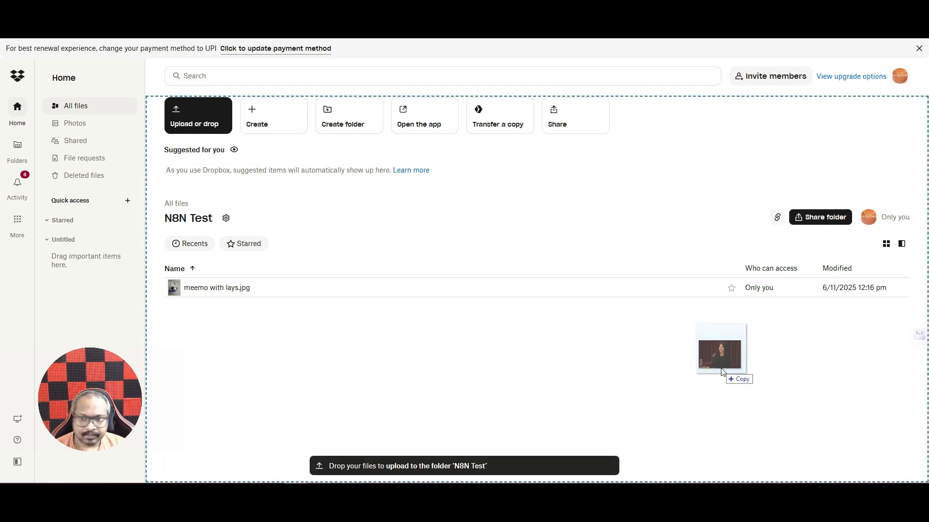
left_click_drag(721, 369, 721, 368)
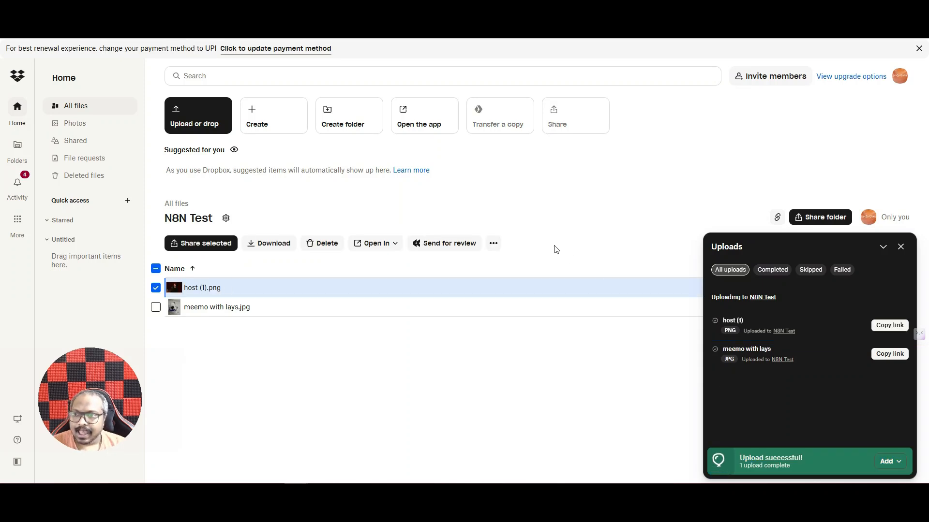
left_click(550, 348)
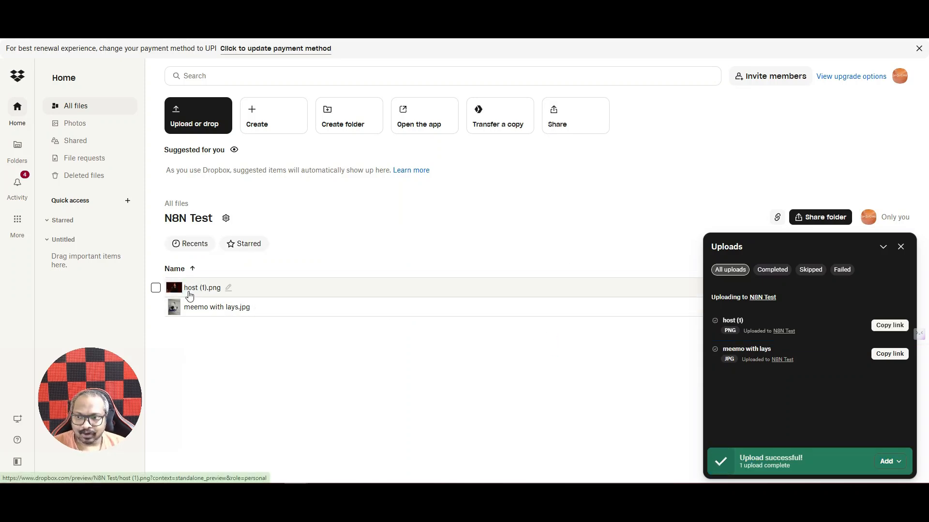
left_click(900, 247)
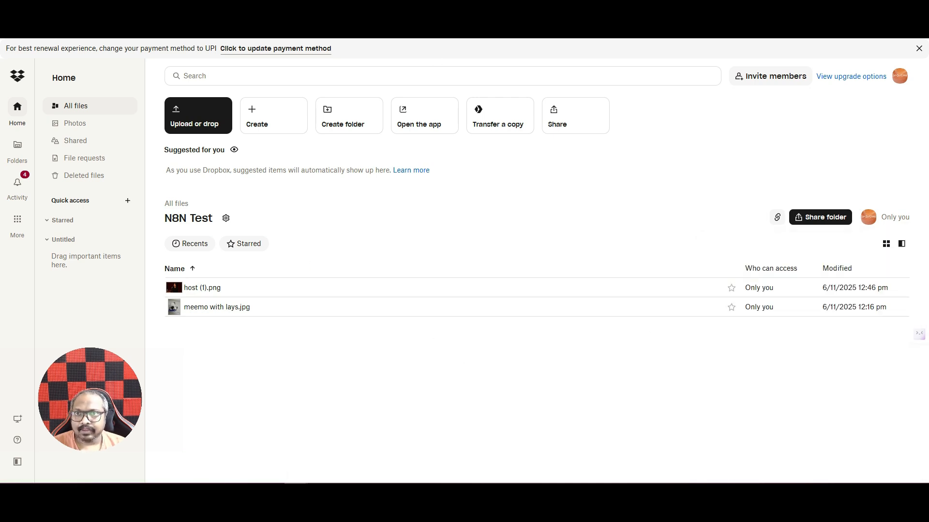
Check the existing rows in the Dropbox Sync spreadsheet, and execute the n8n workflow from the Schedule Trigger
left_click(371, 9)
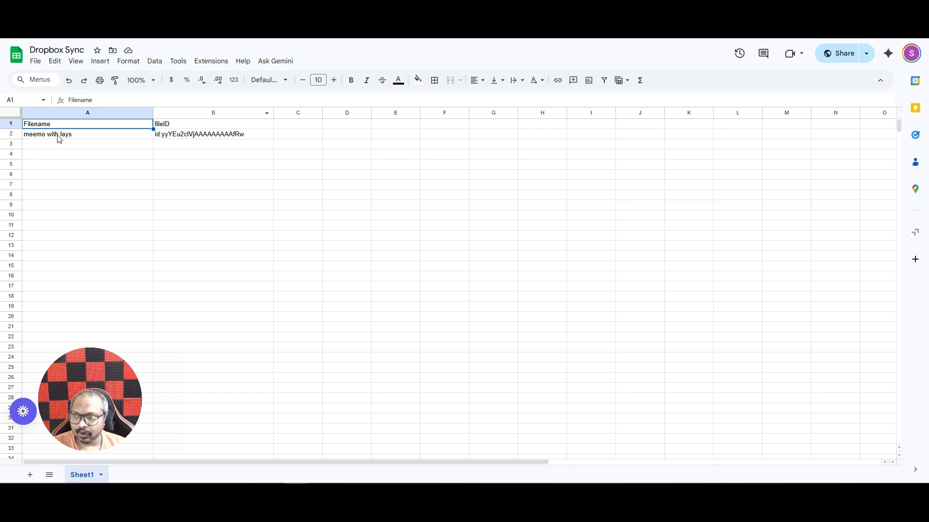
left_click(157, 9)
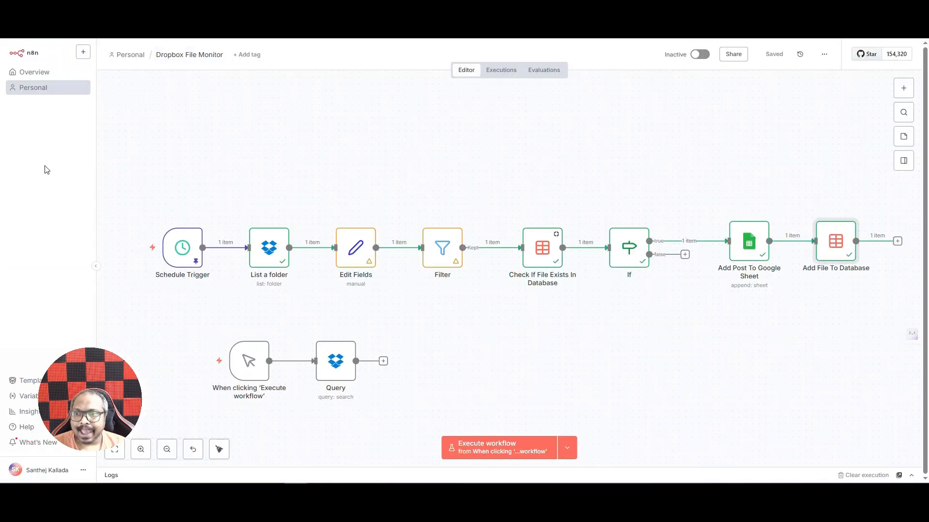
left_click(569, 451)
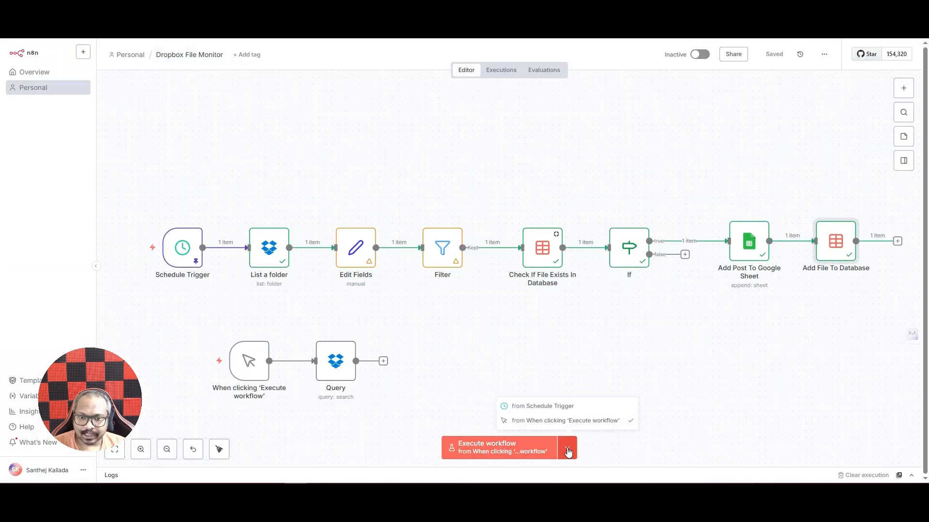
left_click(536, 407)
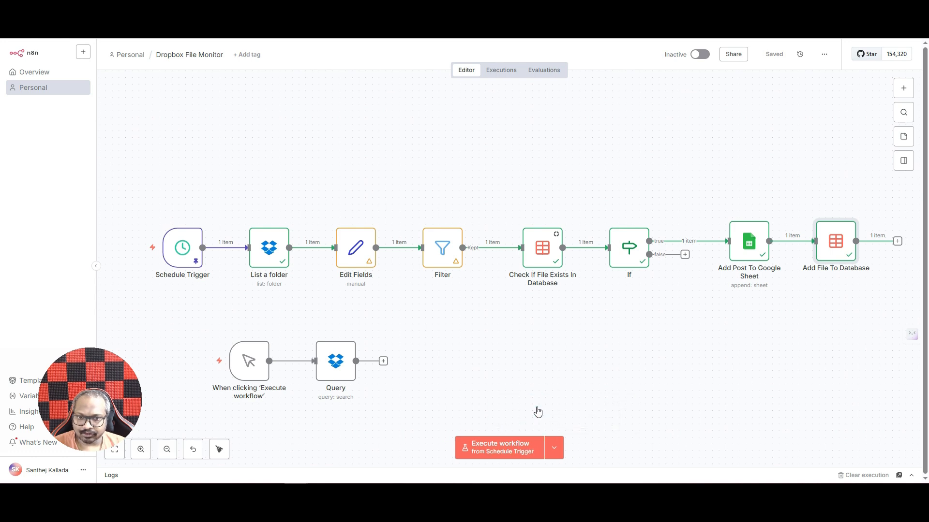
left_click(502, 448)
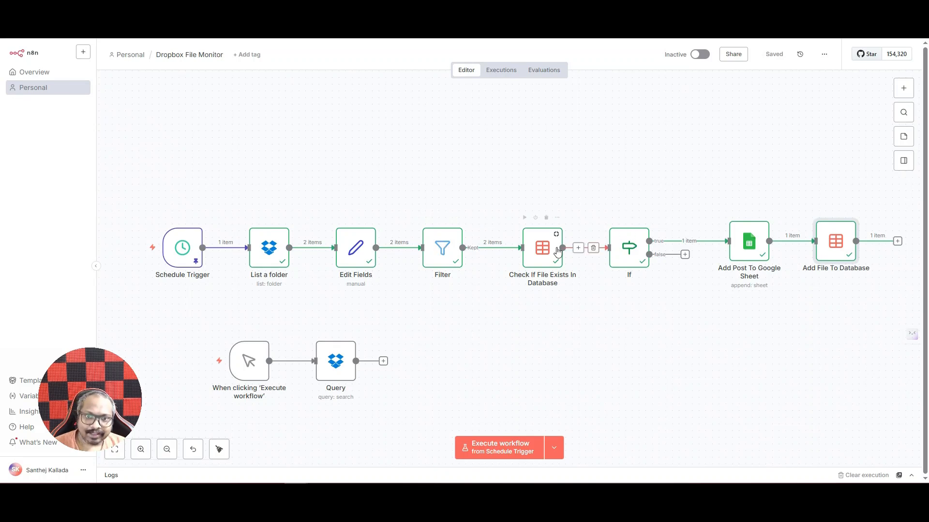
Inspect the Filter node's kept items, reload the Dropbox Files data table to check its rows, and return to the workflow
double_click(442, 247)
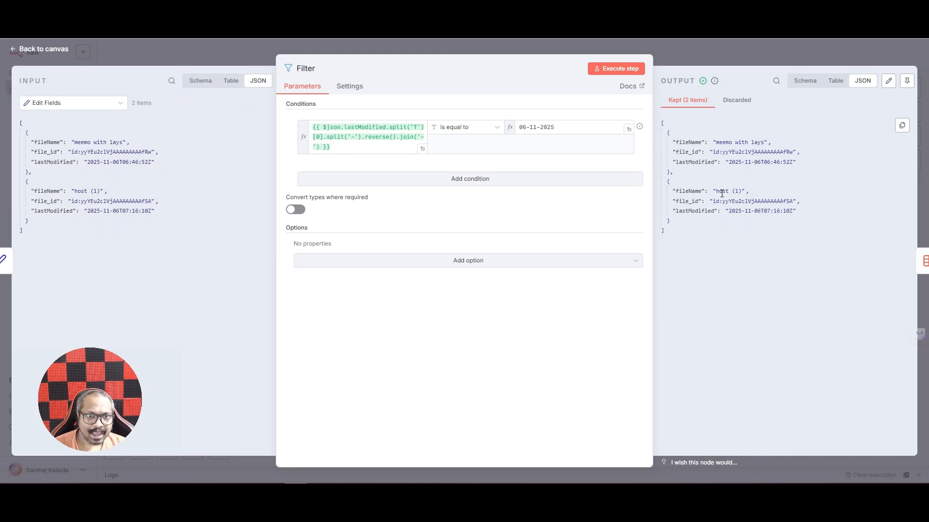
left_click(725, 56)
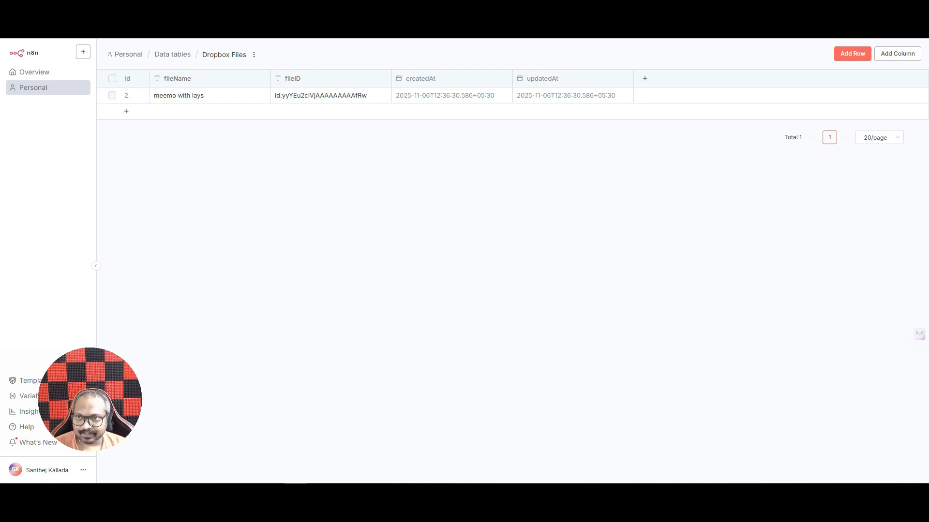
key("F5")
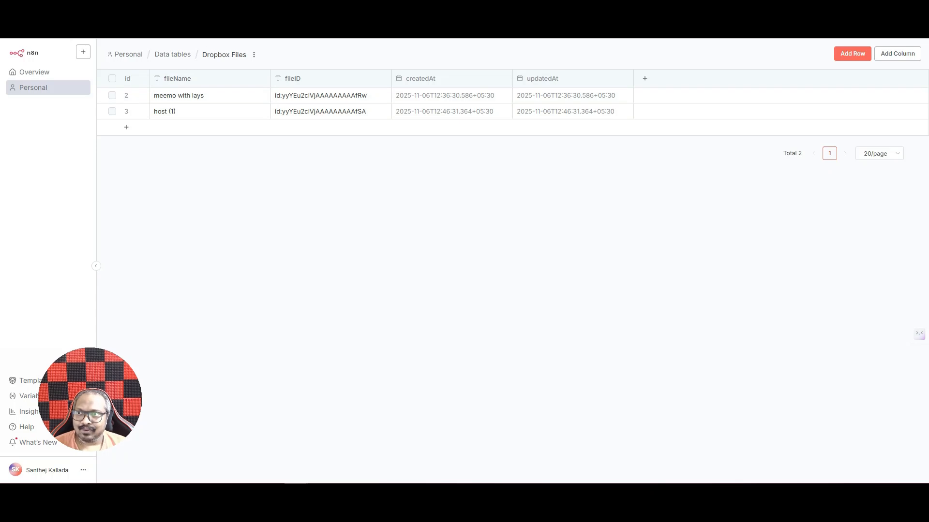
left_click(208, 6)
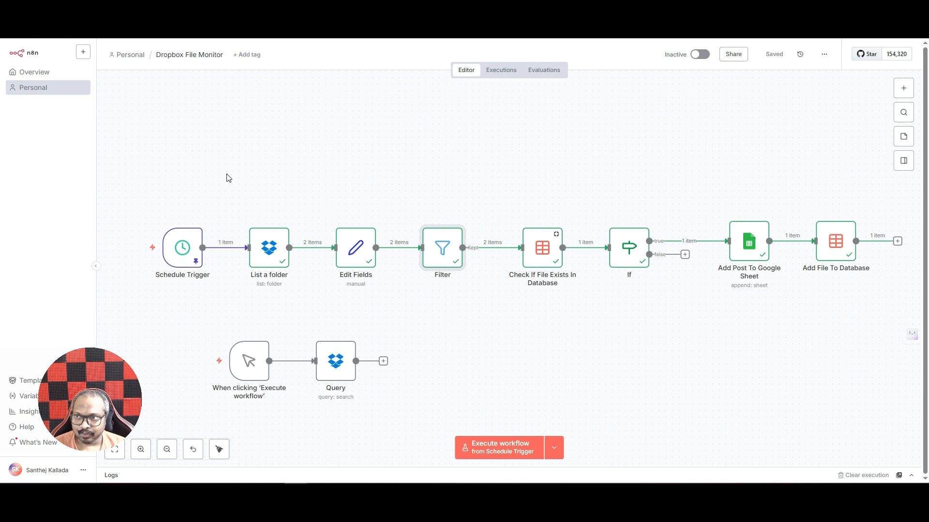
left_click(824, 54)
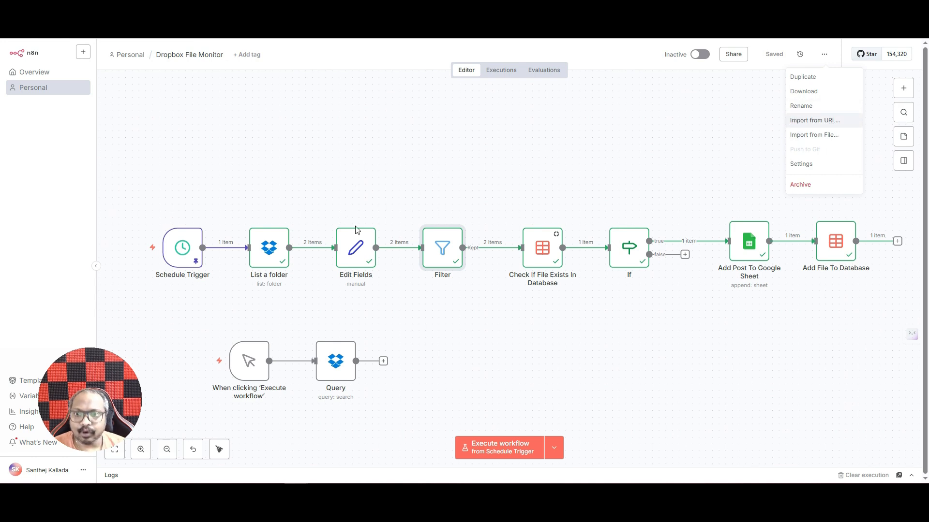
left_click(451, 166)
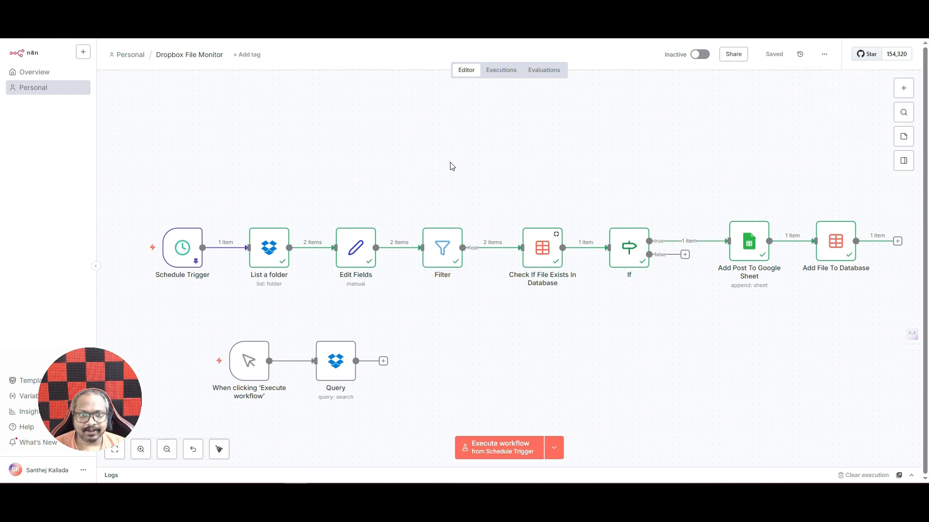